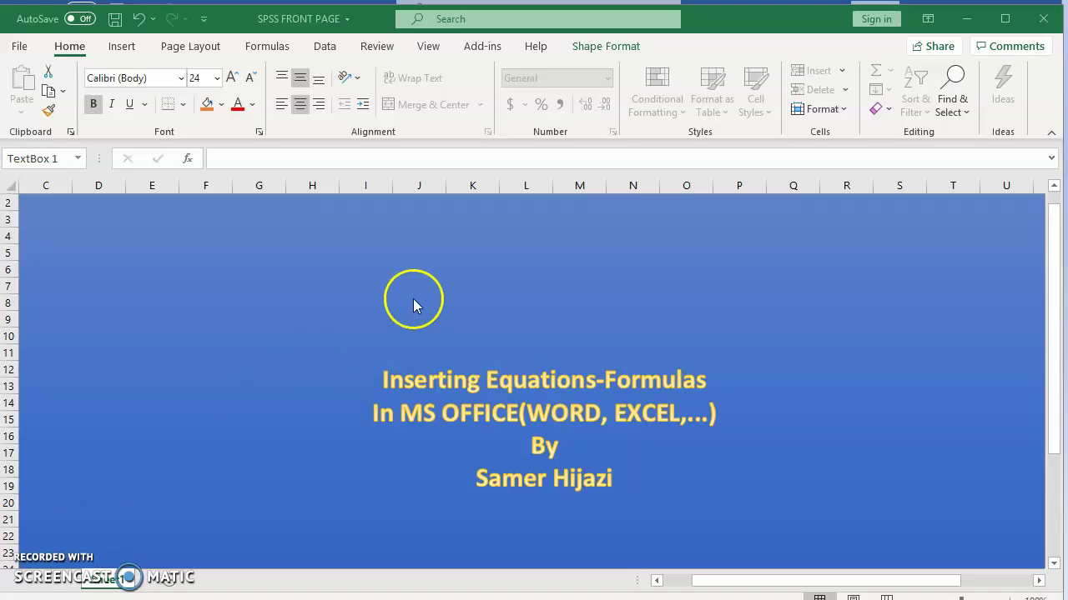
Switch from the Excel equations title sheet to the blank Word document, Document1
{"action": "left_click", "coordinate": [790, 20]}
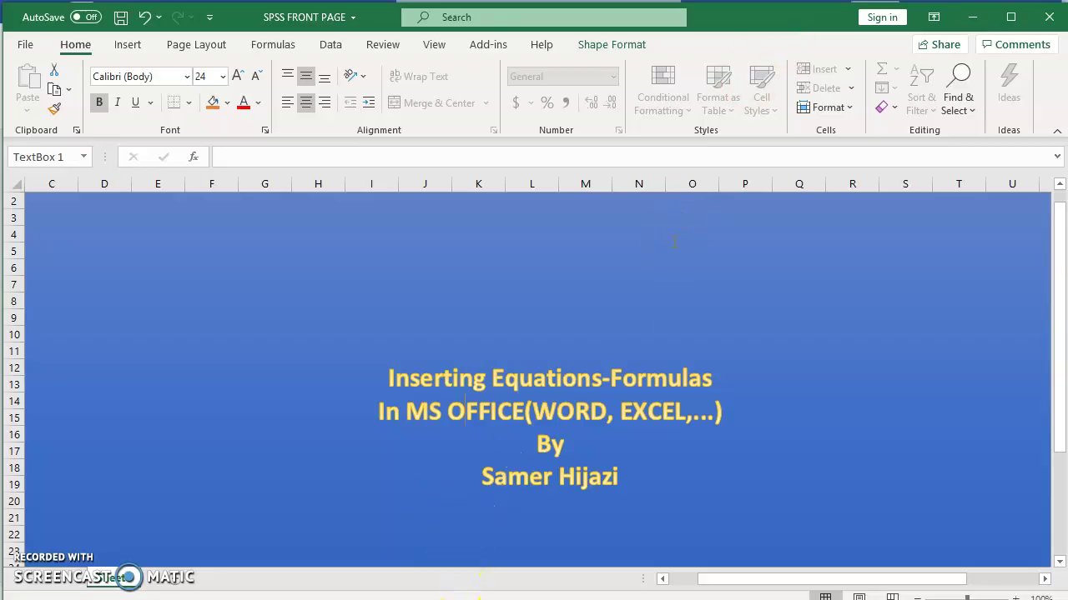
{"action": "mouse_move", "coordinate": [451, 597]}
{"action": "left_click", "coordinate": [443, 525]}
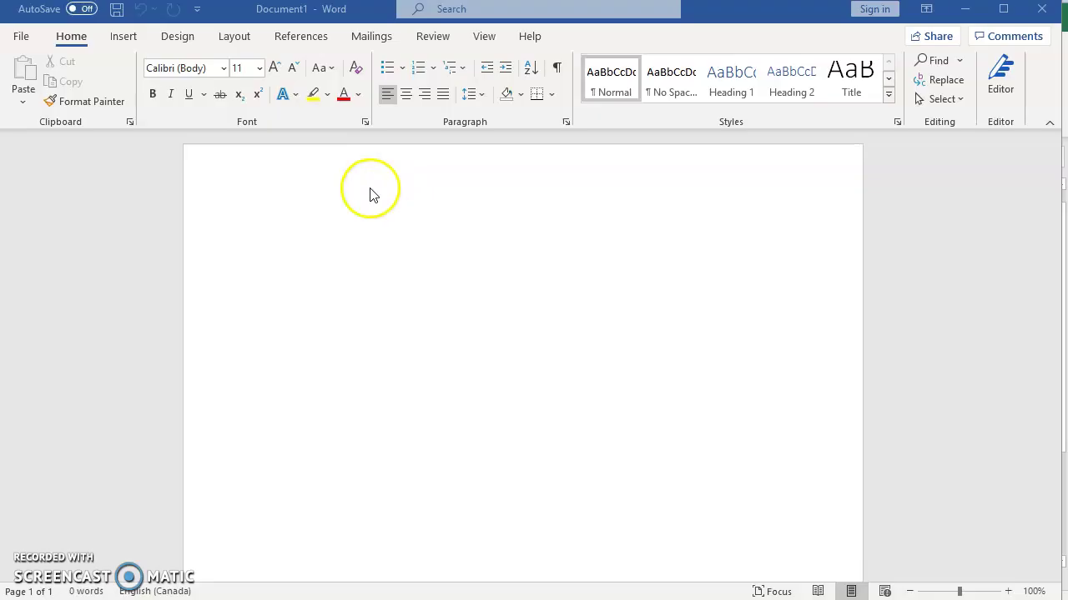
At the page start, browse the More Symbols chooser, then cancel it without inserting anything
{"action": "left_click", "coordinate": [367, 212]}
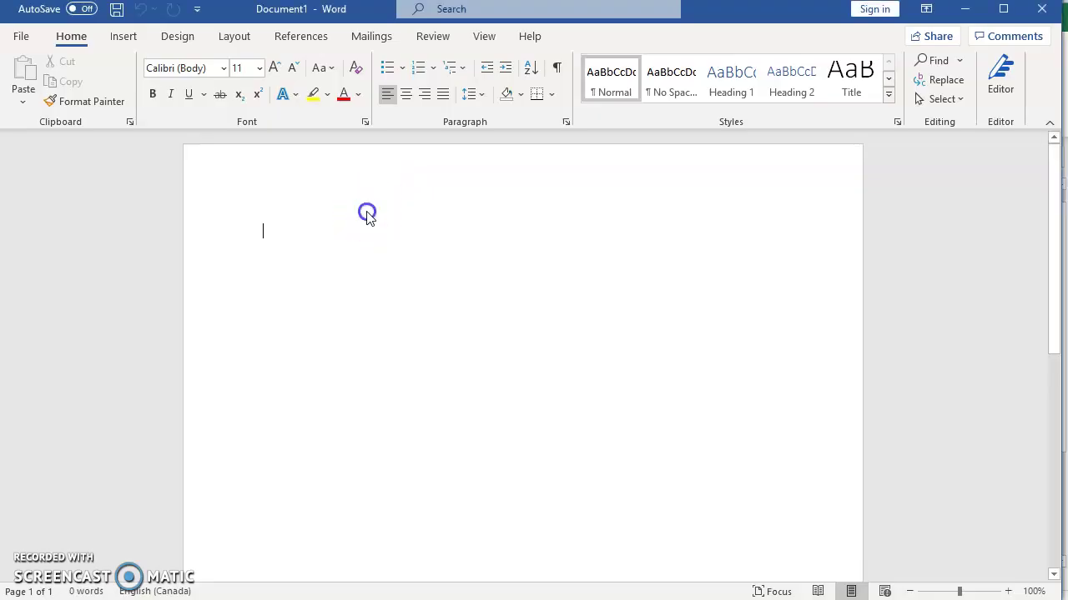
{"action": "left_click", "coordinate": [126, 39]}
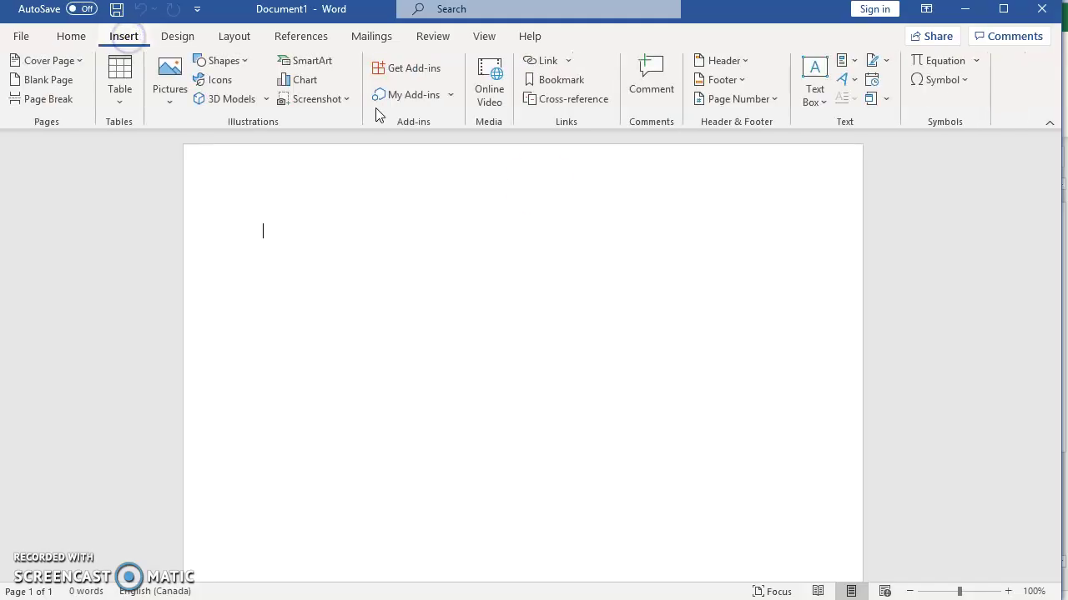
{"action": "left_click", "coordinate": [963, 82]}
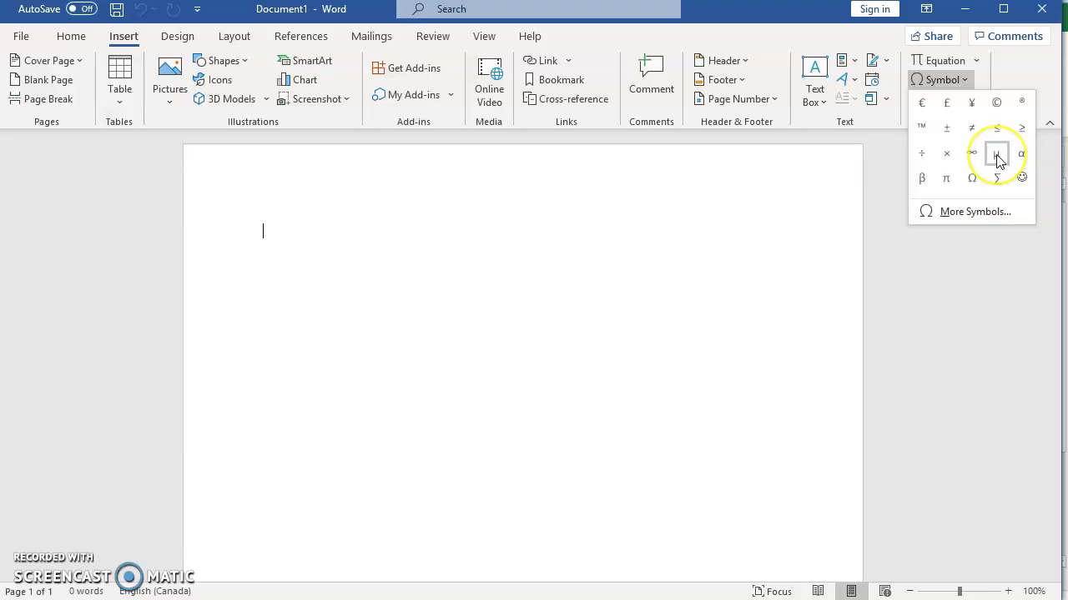
{"action": "left_click", "coordinate": [959, 211]}
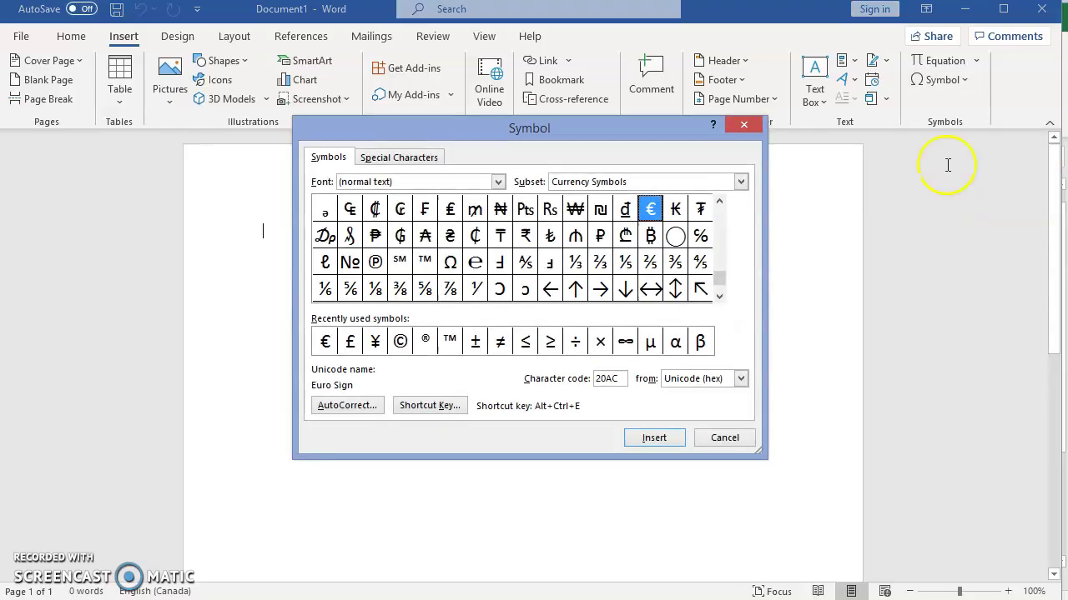
{"action": "left_click", "coordinate": [720, 240]}
{"action": "left_click_drag", "start_coordinate": [721, 241], "coordinate": [720, 222]}
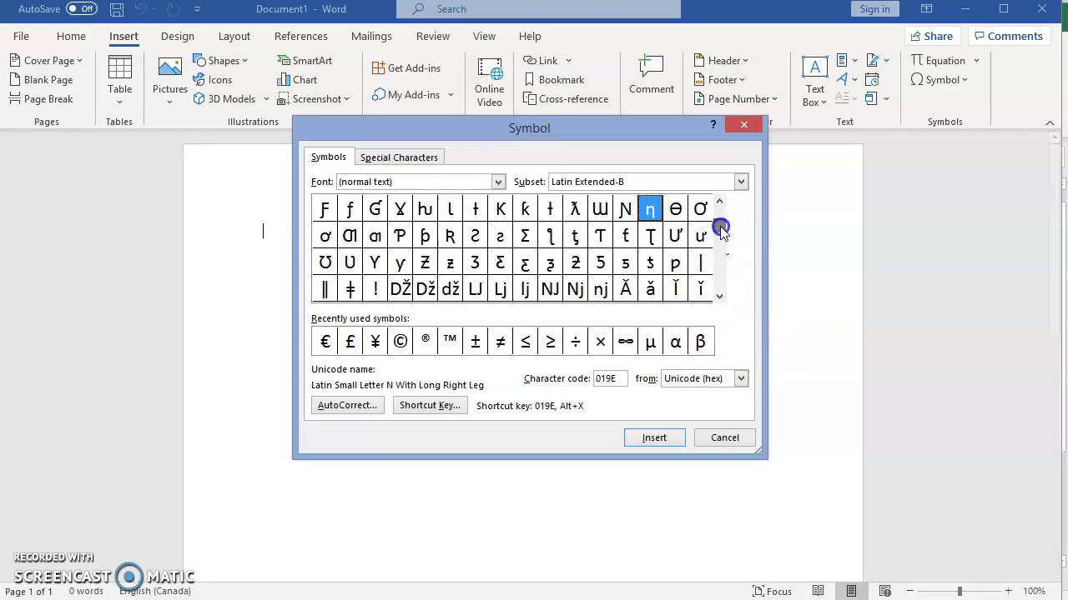
{"action": "left_click", "coordinate": [725, 440]}
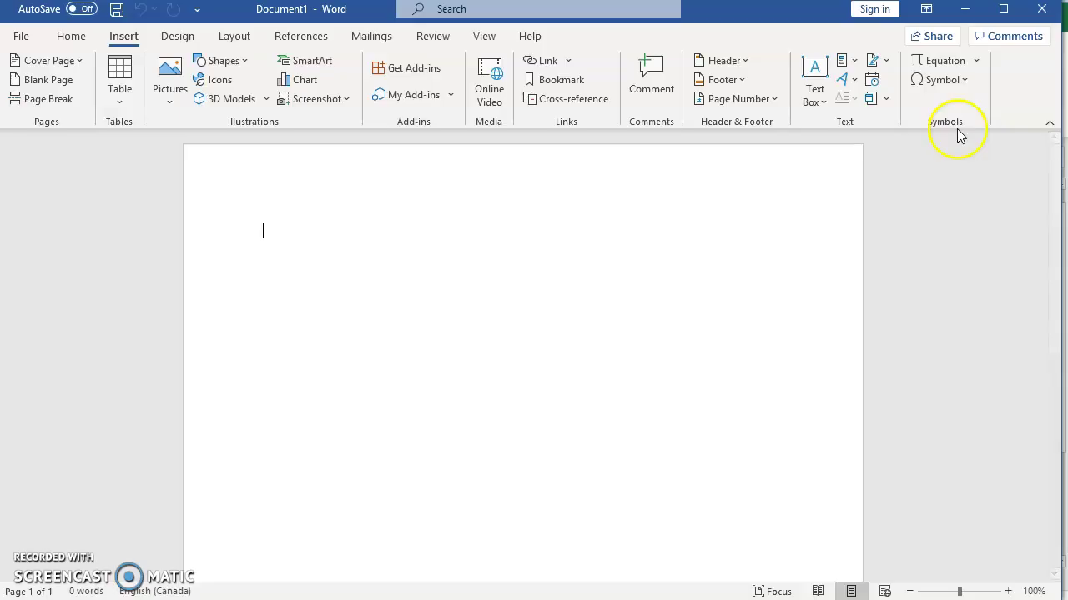
Insert a blank equation and scroll the equation Symbols gallery down to the Greek letters
{"action": "left_click", "coordinate": [931, 65]}
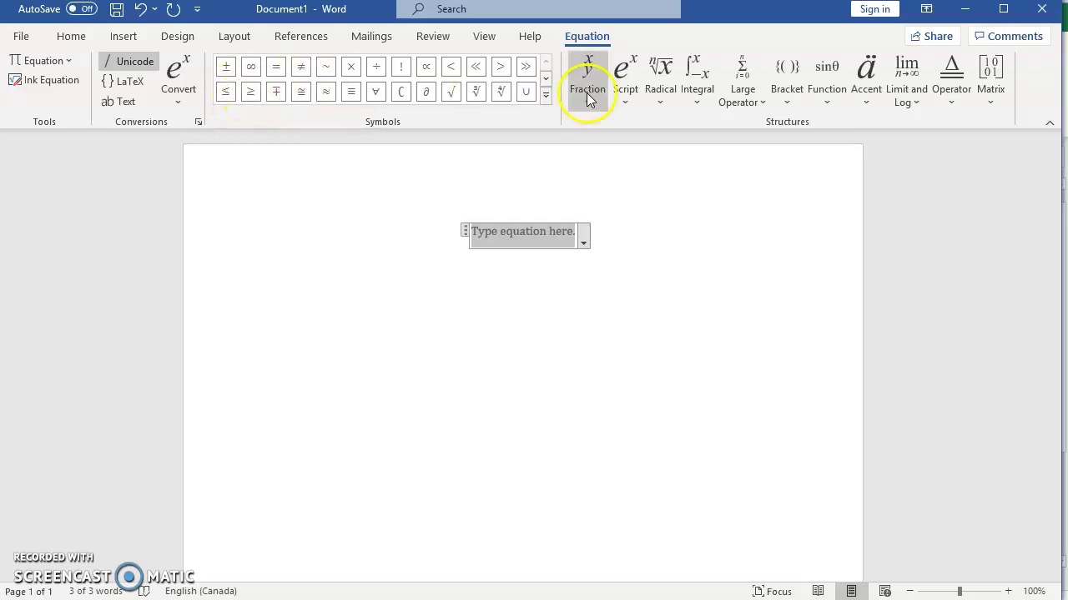
{"action": "left_click", "coordinate": [546, 81]}
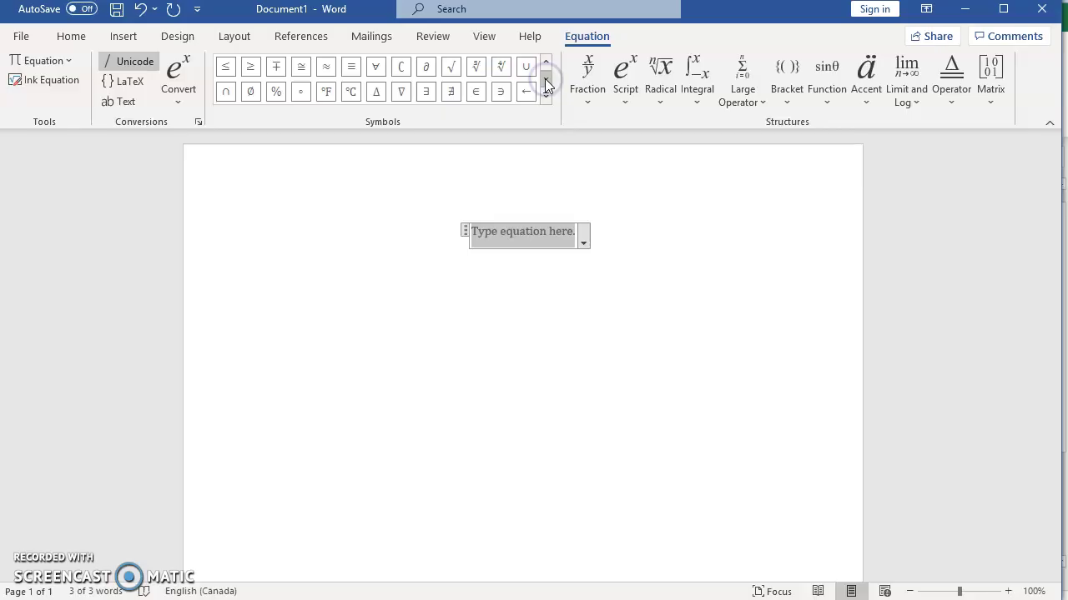
{"action": "left_click", "coordinate": [545, 78]}
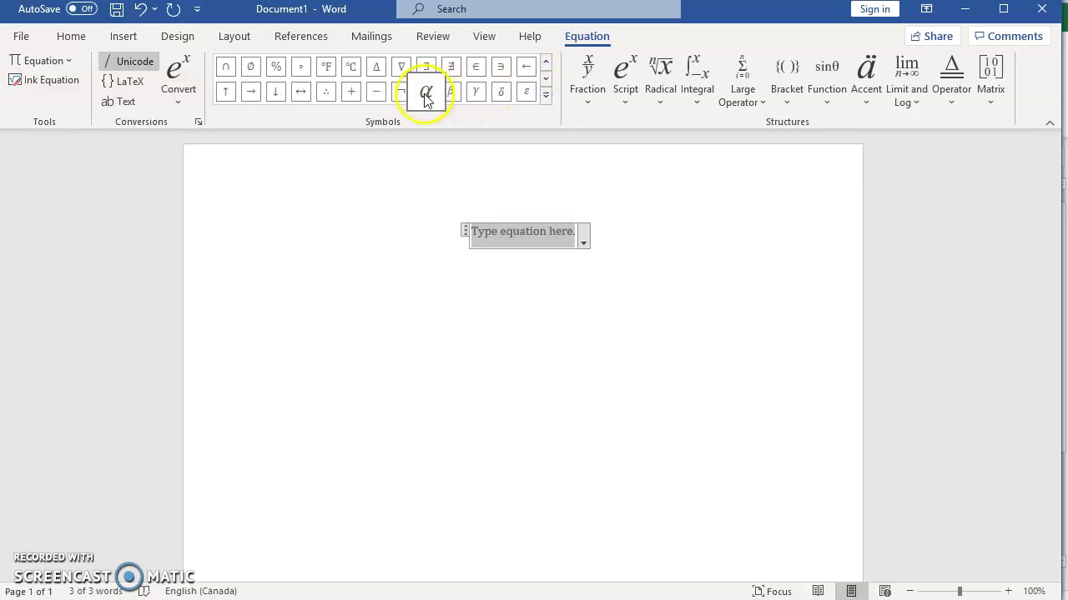
{"action": "left_click", "coordinate": [545, 79]}
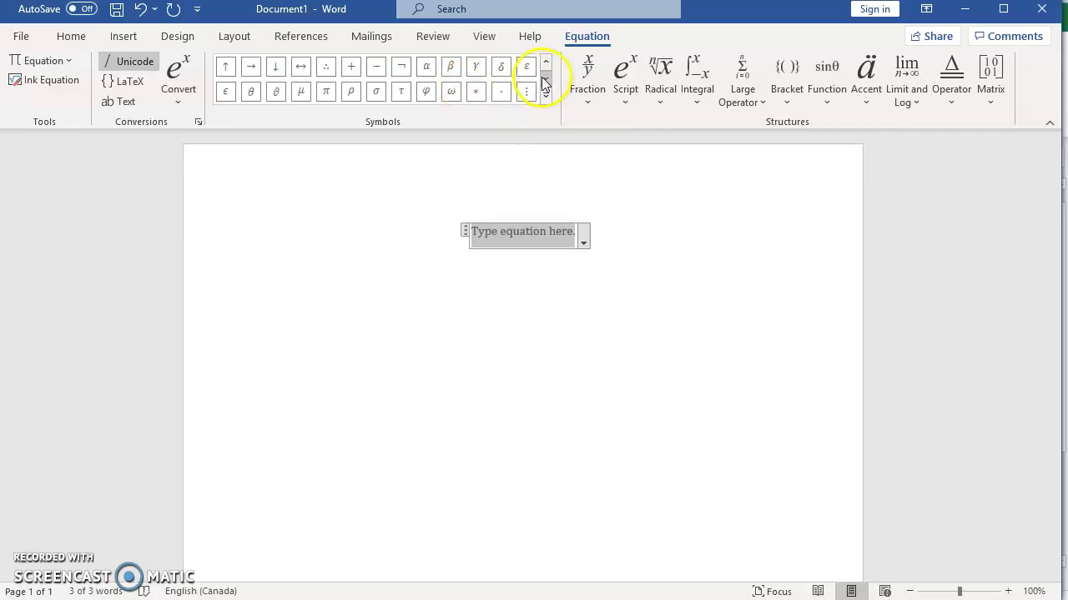
{"action": "left_click", "coordinate": [544, 80]}
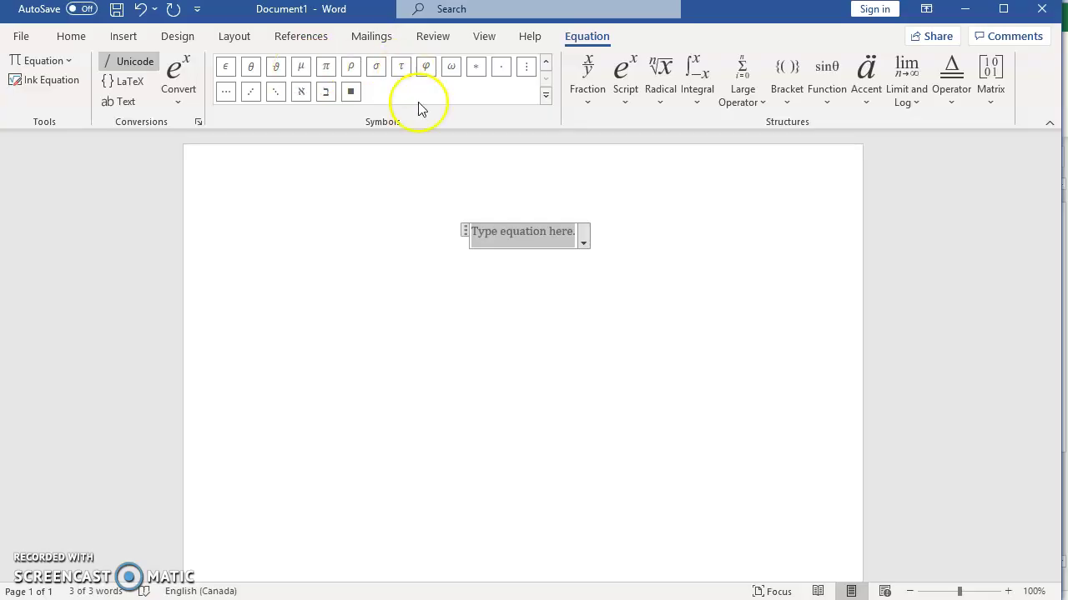
Preview the Fraction, Script, Radical and Integral layout galleries, scrolling through the integral options
{"action": "left_click", "coordinate": [589, 104]}
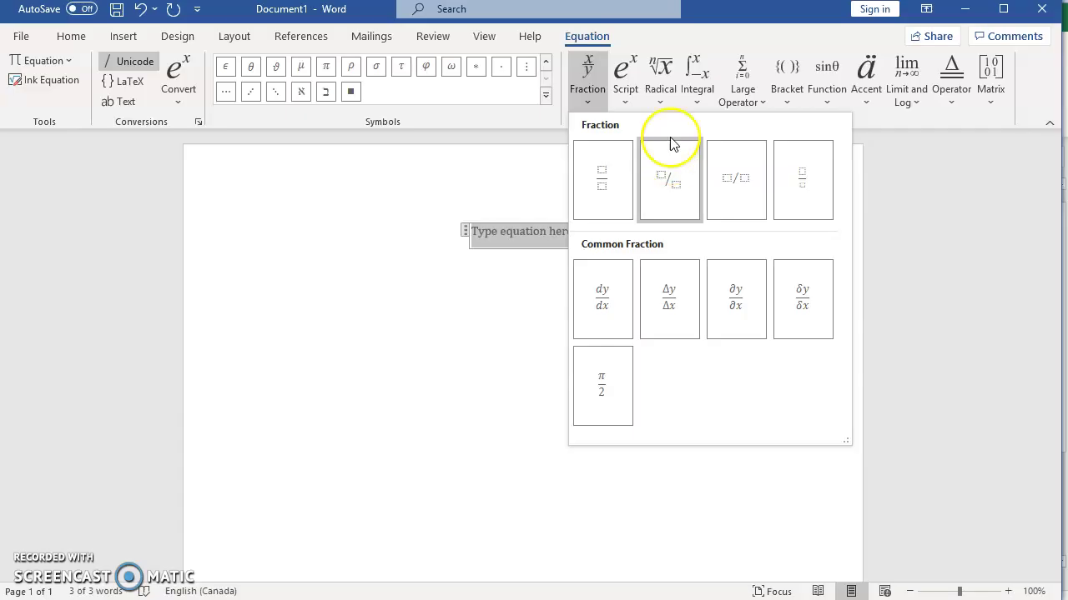
{"action": "left_click", "coordinate": [627, 102]}
{"action": "left_click", "coordinate": [627, 103]}
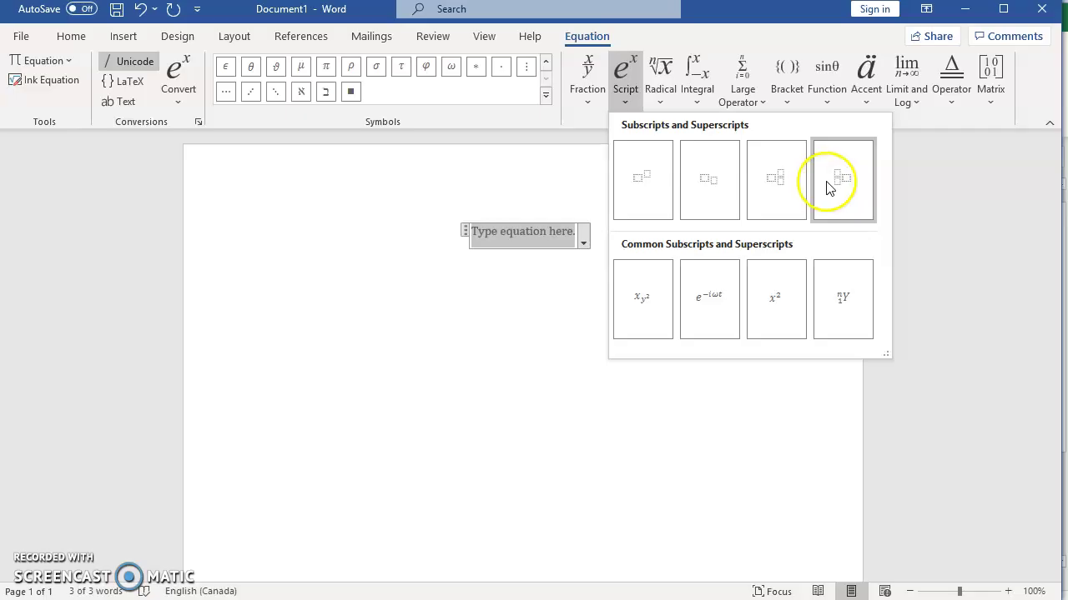
{"action": "left_click", "coordinate": [662, 103]}
{"action": "left_click", "coordinate": [663, 104]}
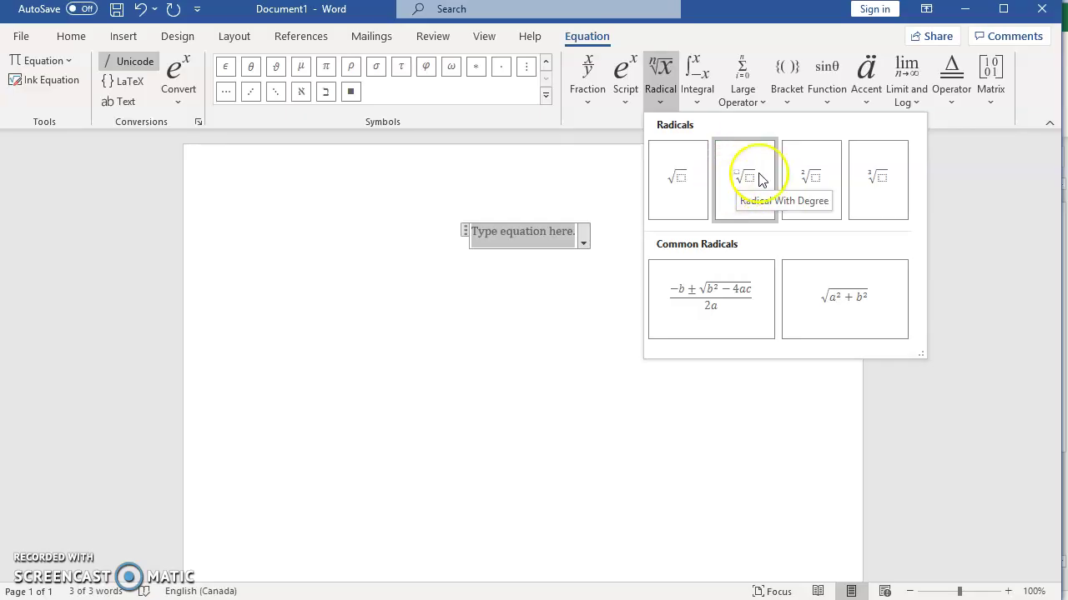
{"action": "left_click", "coordinate": [698, 104]}
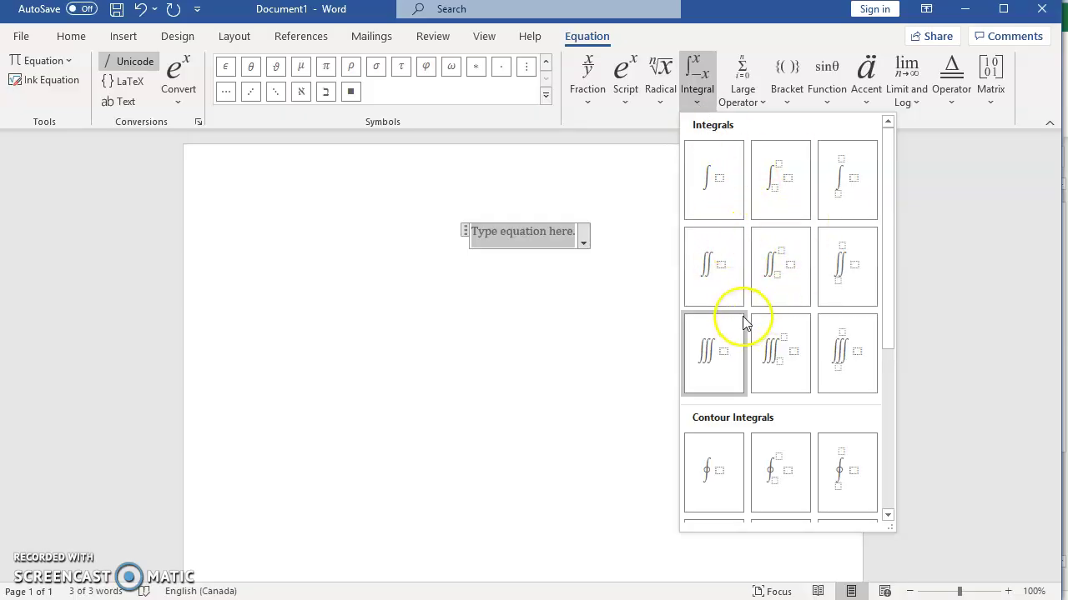
{"action": "left_click", "coordinate": [886, 393]}
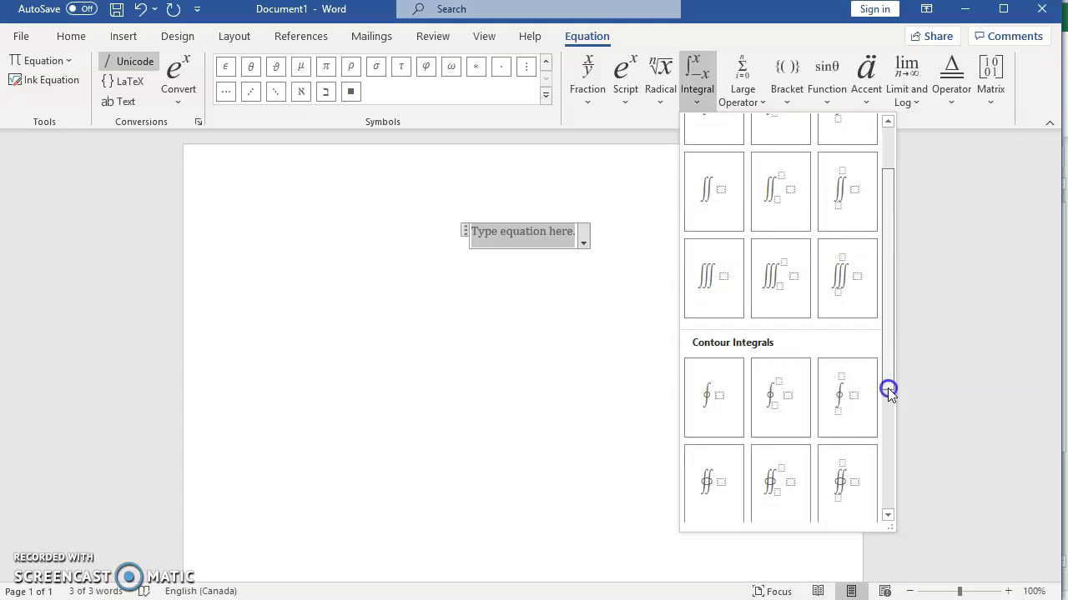
{"action": "left_click", "coordinate": [889, 445]}
{"action": "left_click_drag", "start_coordinate": [885, 271], "coordinate": [887, 238]}
{"action": "left_click", "coordinate": [760, 104]}
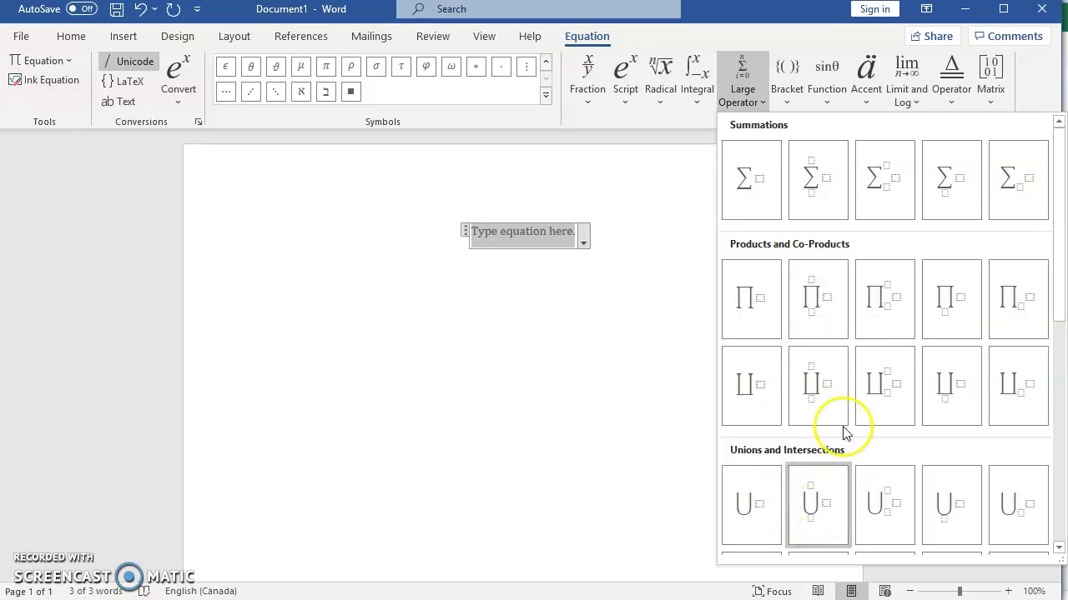
{"action": "left_click", "coordinate": [786, 102]}
{"action": "left_click", "coordinate": [786, 105]}
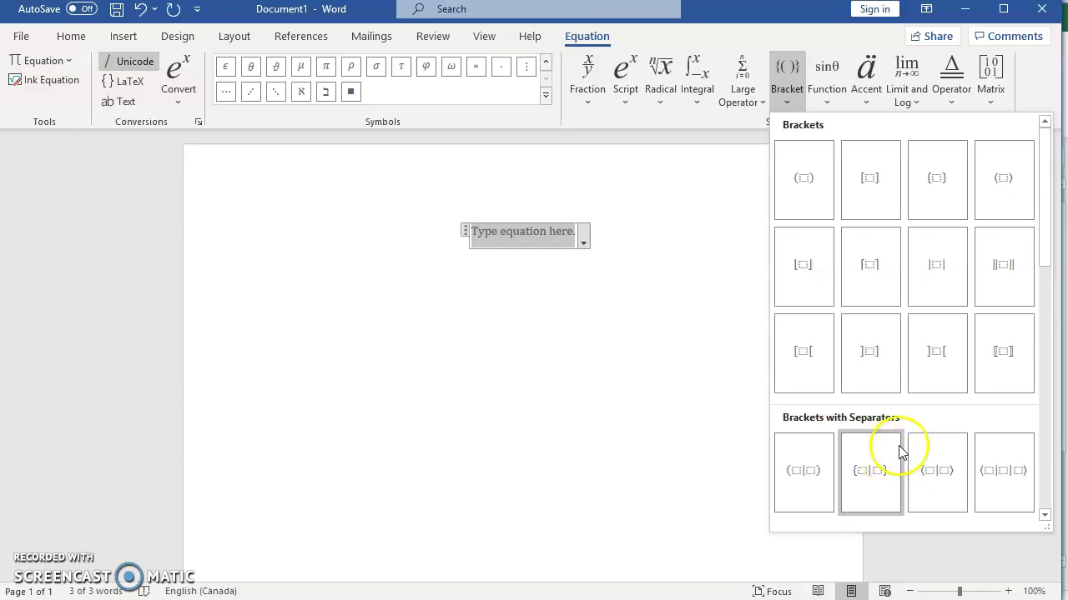
{"action": "left_click", "coordinate": [829, 90]}
{"action": "left_click", "coordinate": [822, 99]}
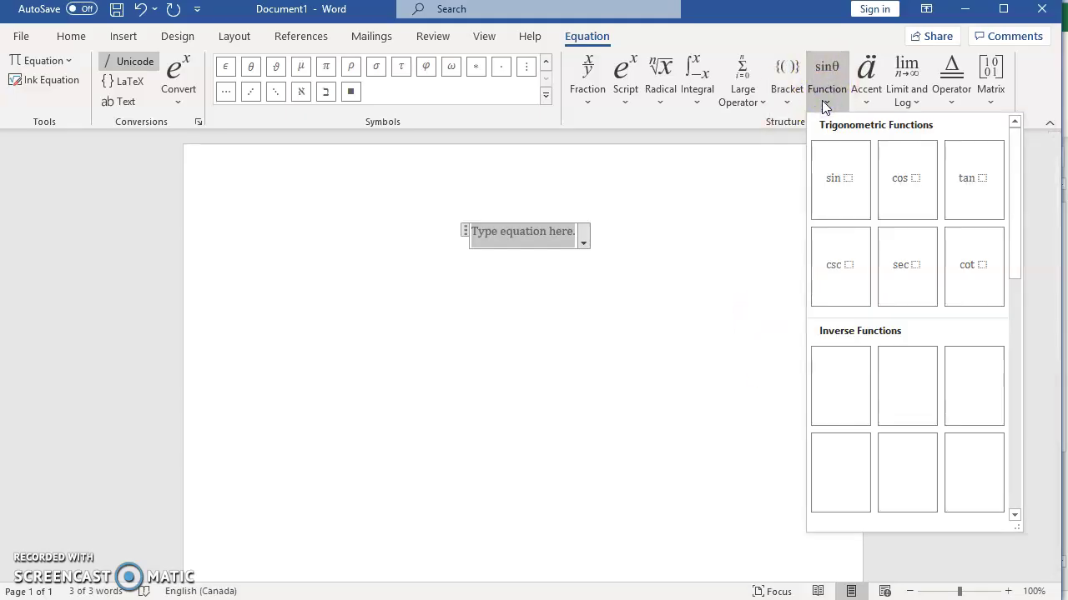
{"action": "left_click", "coordinate": [867, 103]}
{"action": "left_click", "coordinate": [869, 106]}
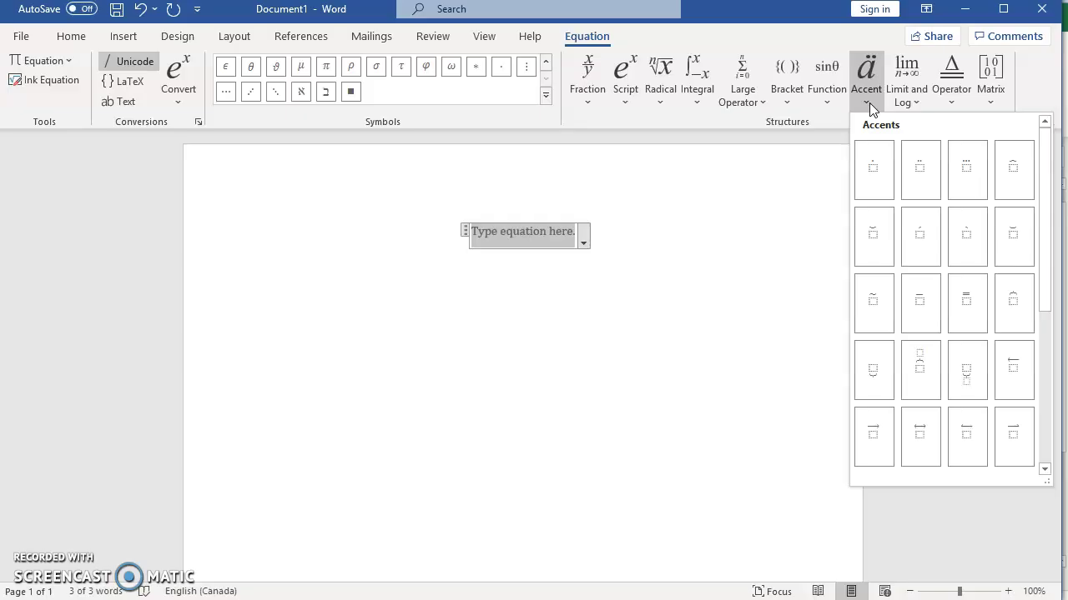
{"action": "left_click", "coordinate": [917, 106]}
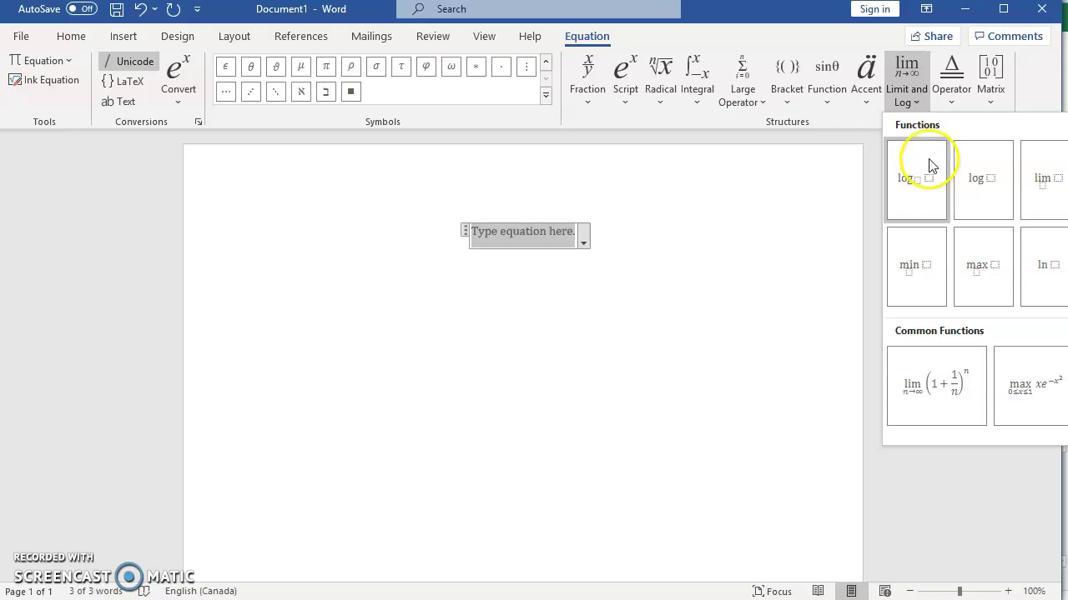
{"action": "left_click", "coordinate": [950, 96]}
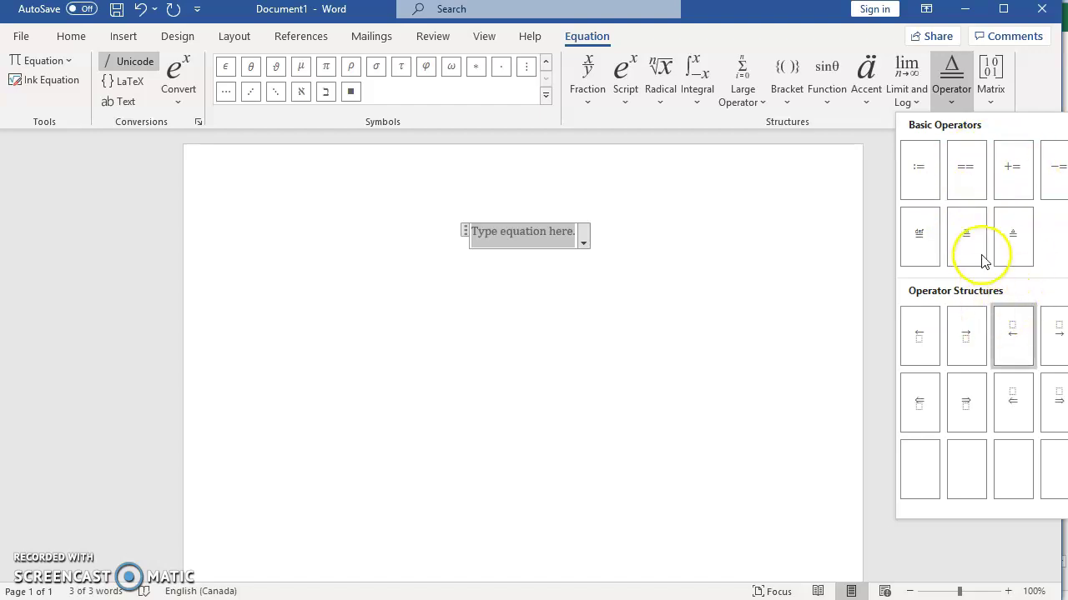
{"action": "left_click", "coordinate": [993, 103]}
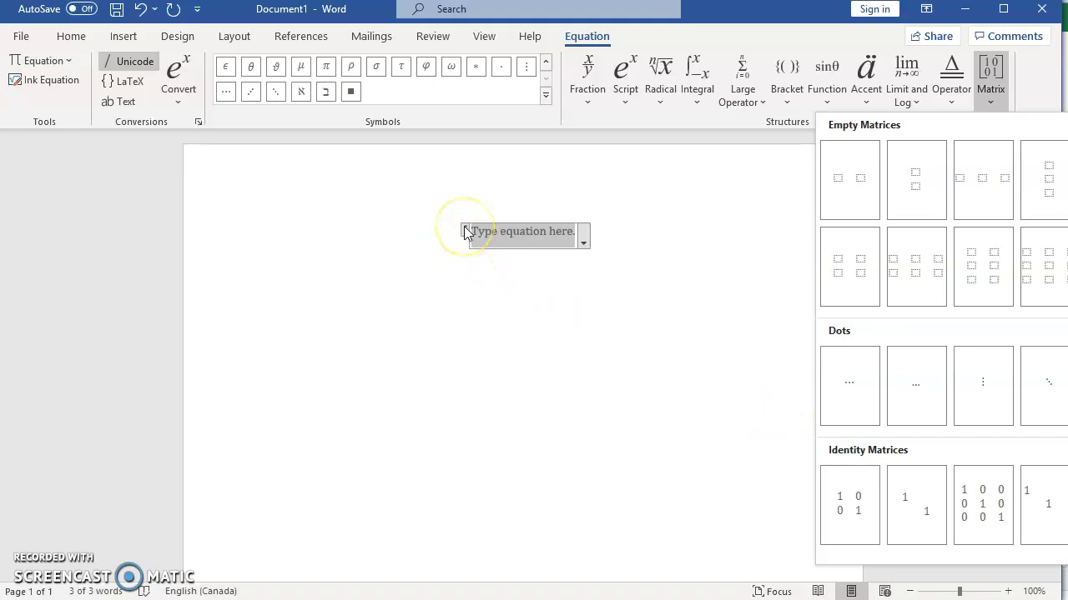
{"action": "left_click", "coordinate": [501, 234]}
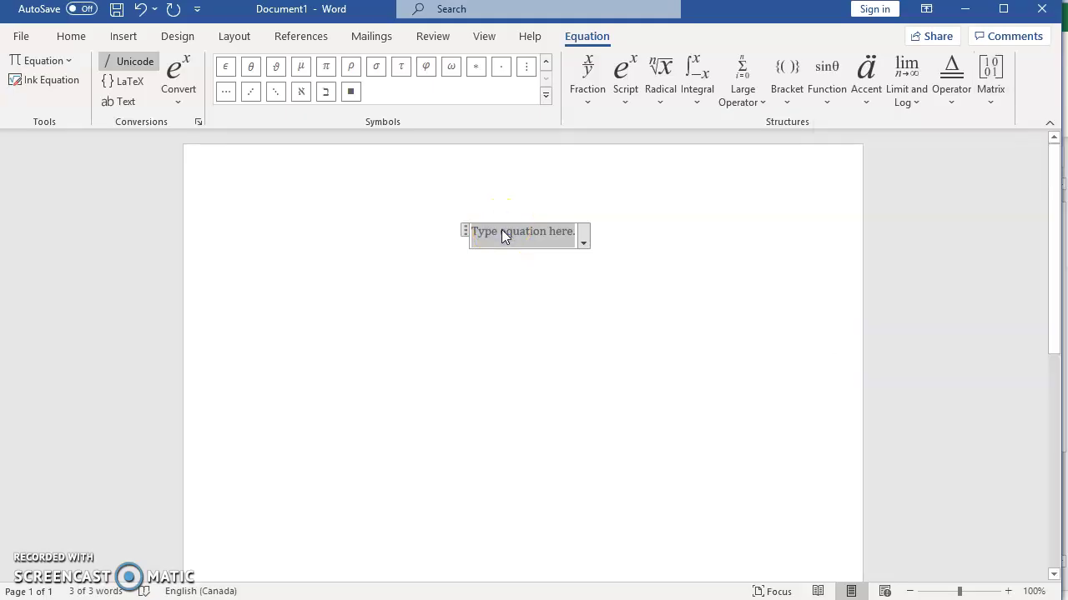
Insert a subscript structure reading H₀, followed by a colon
{"action": "left_click", "coordinate": [623, 79]}
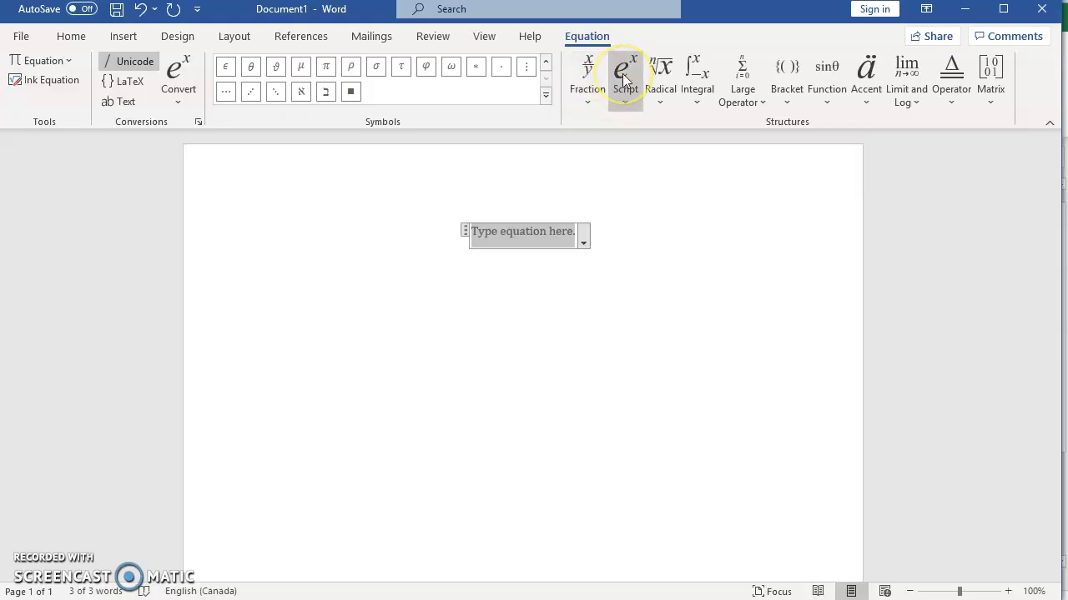
{"action": "left_click", "coordinate": [623, 80]}
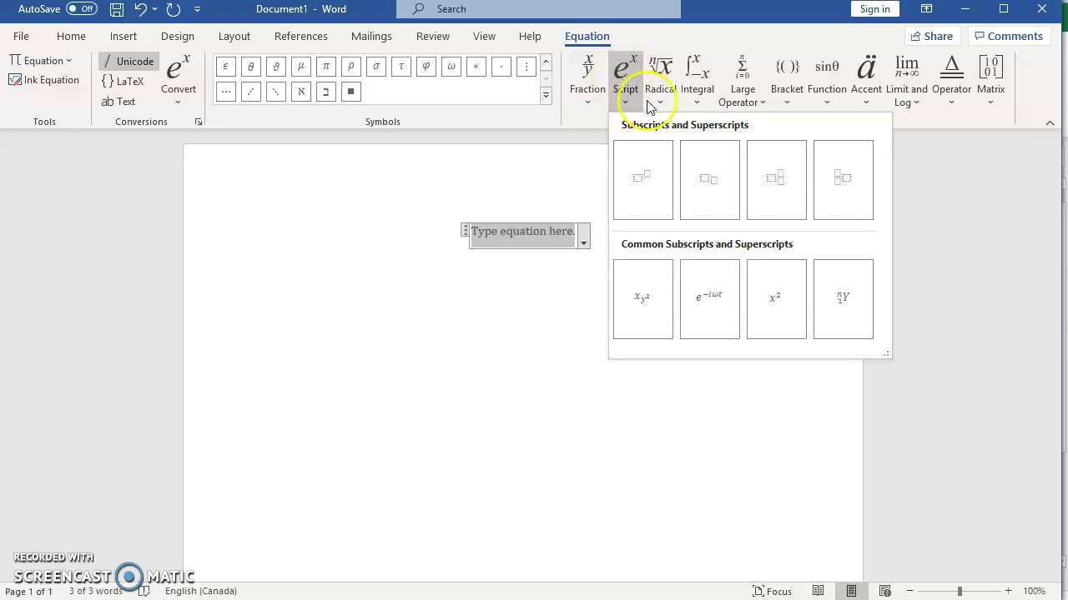
{"action": "left_click", "coordinate": [705, 184]}
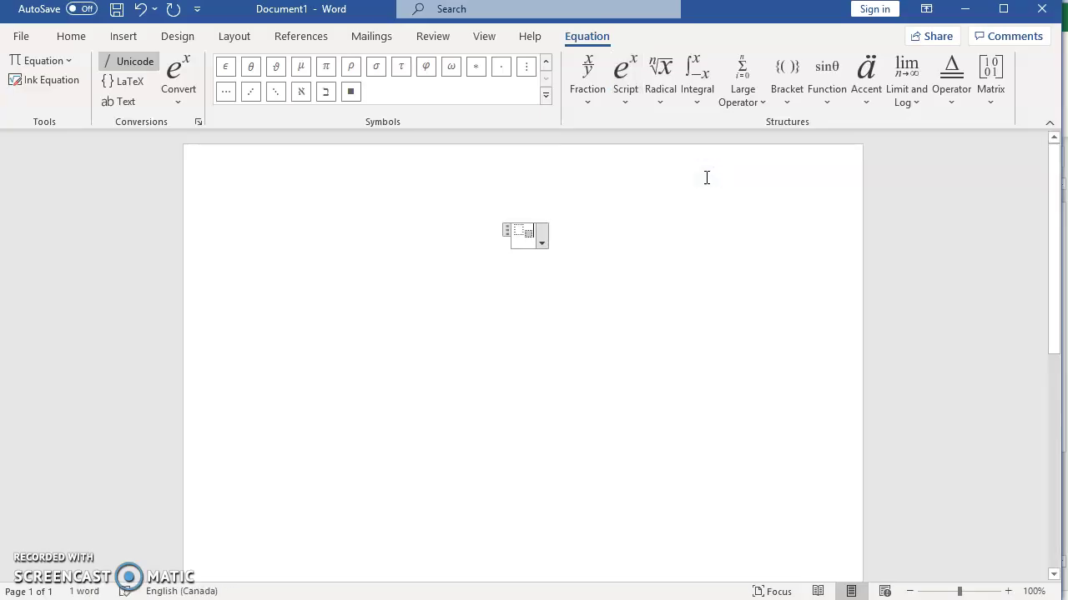
{"action": "type", "text": "H"}
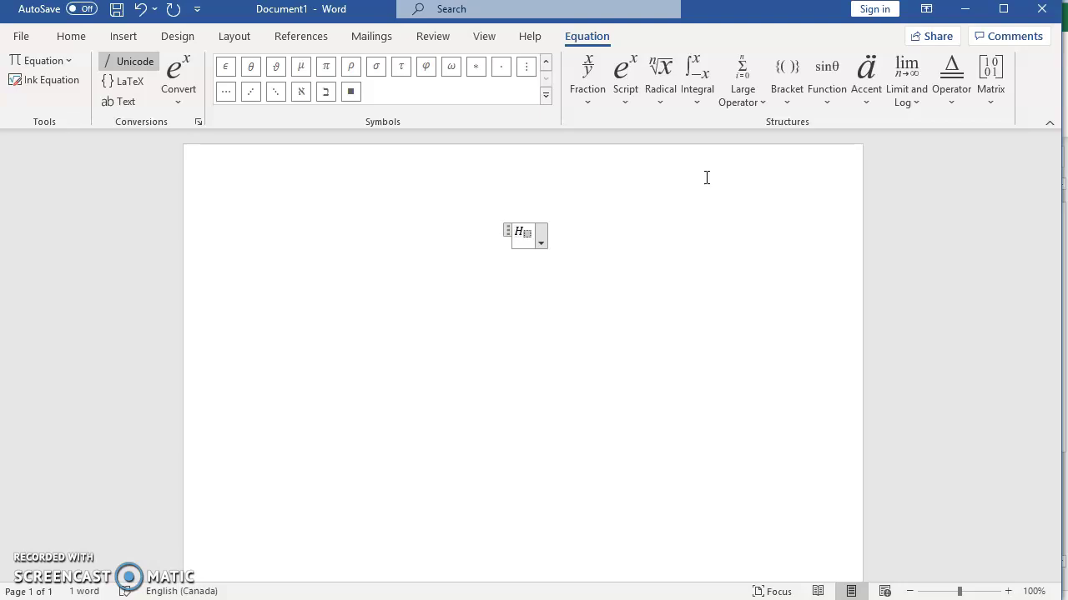
{"action": "type", "text": "0"}
{"action": "left_click", "coordinate": [705, 176]}
{"action": "type", "text": ":"}
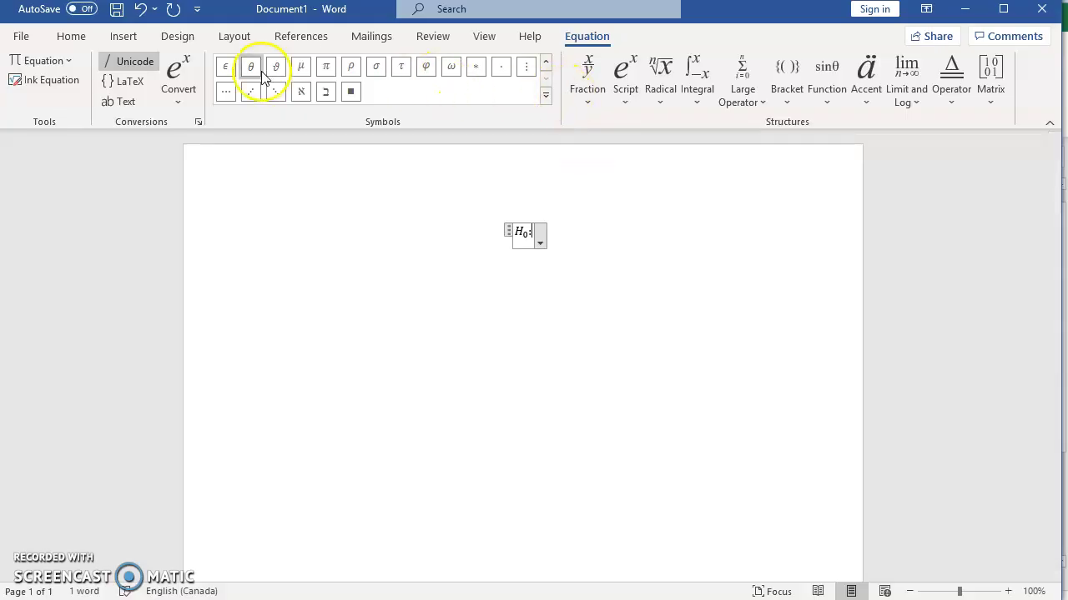
Add μ ≥ 23 after H₀: and start a new equation on the next line
{"action": "left_click", "coordinate": [301, 67]}
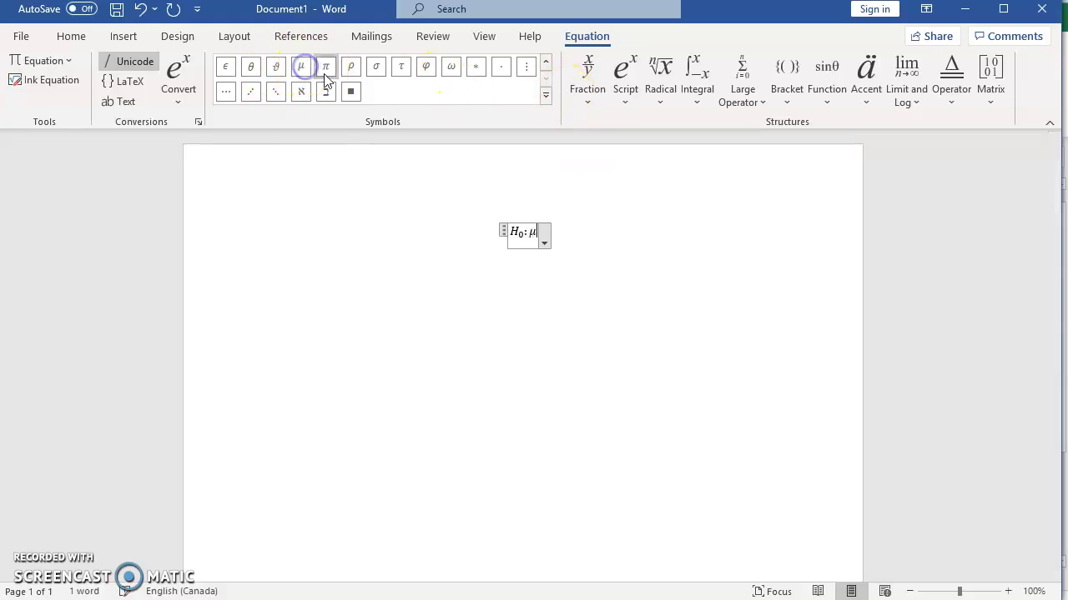
{"action": "left_click", "coordinate": [546, 64]}
{"action": "left_click", "coordinate": [546, 63]}
{"action": "left_click", "coordinate": [547, 65]}
{"action": "left_click", "coordinate": [548, 64]}
{"action": "left_click", "coordinate": [251, 92]}
{"action": "type", "text": "23"}
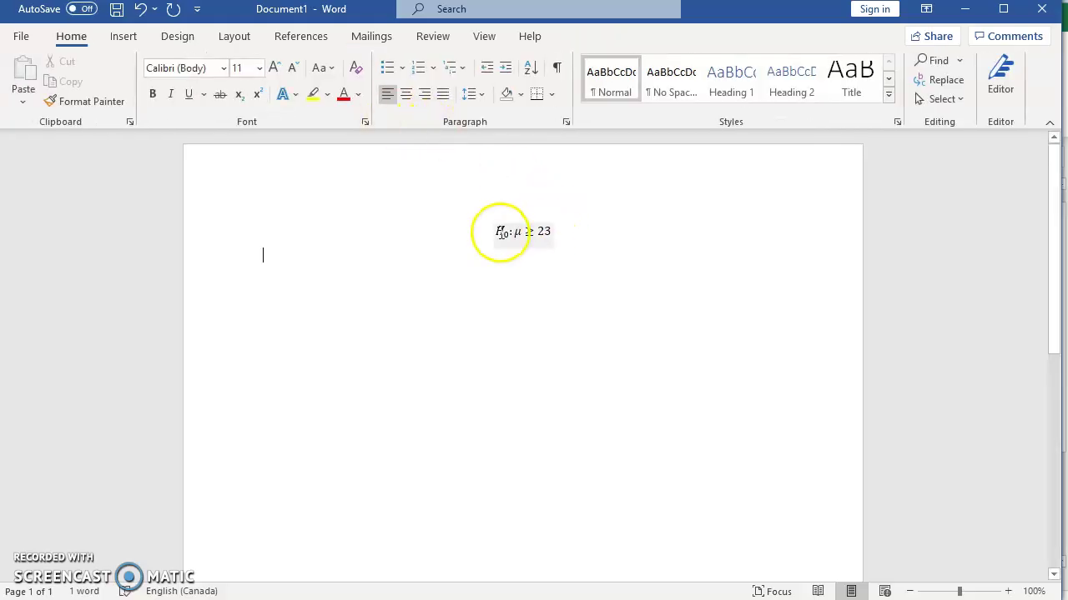
{"action": "left_click", "coordinate": [551, 232]}
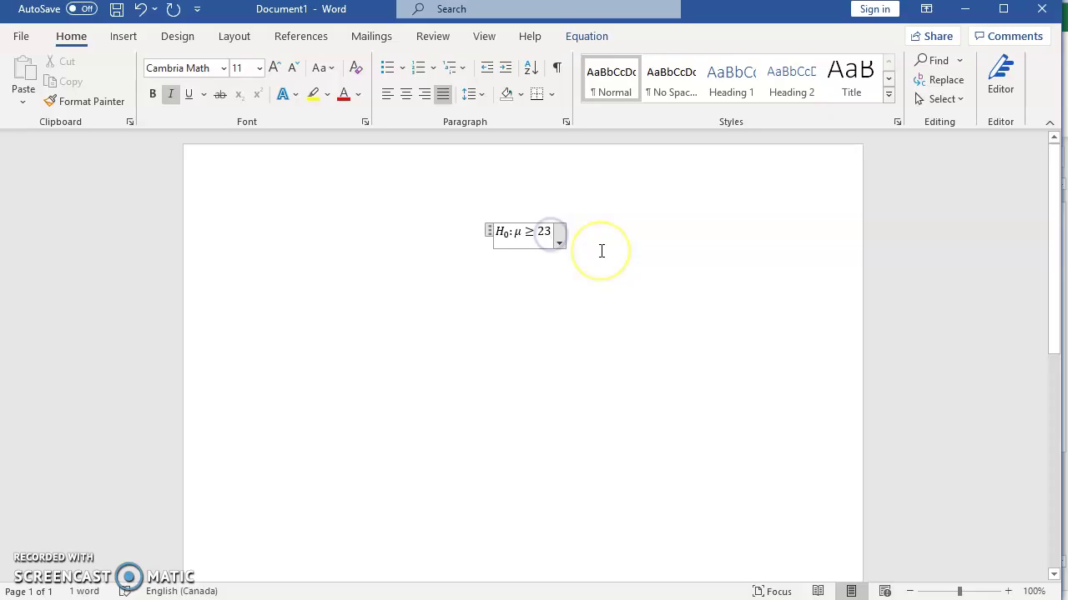
{"action": "key", "text": "Return"}
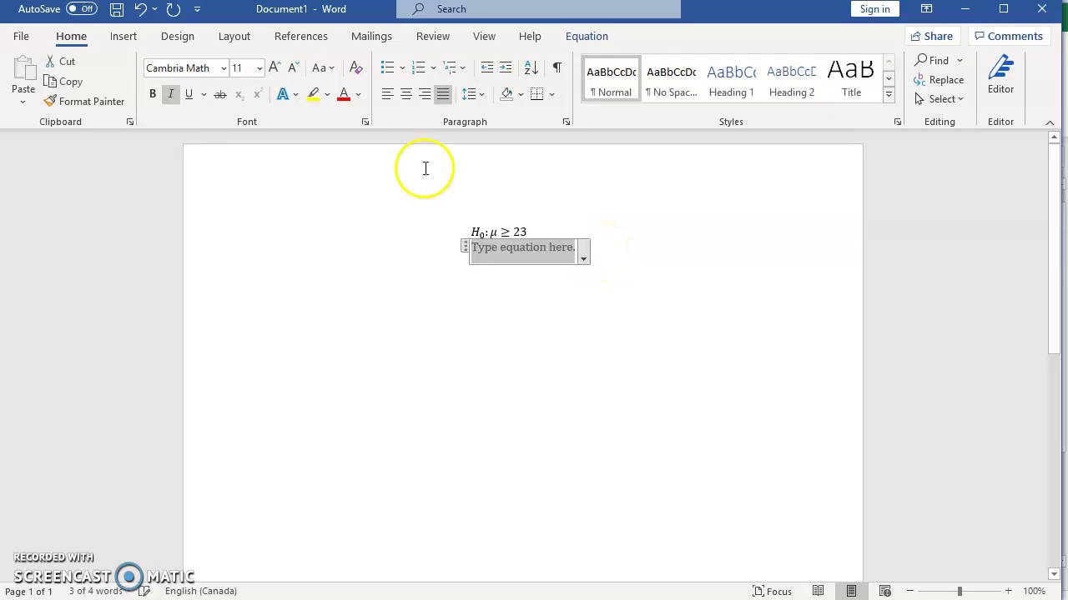
Build H₁: μ < 23 using a subscript H₁, the μ symbol and typed '< 23'
{"action": "left_click", "coordinate": [576, 36]}
{"action": "left_click", "coordinate": [625, 79]}
{"action": "left_click", "coordinate": [706, 186]}
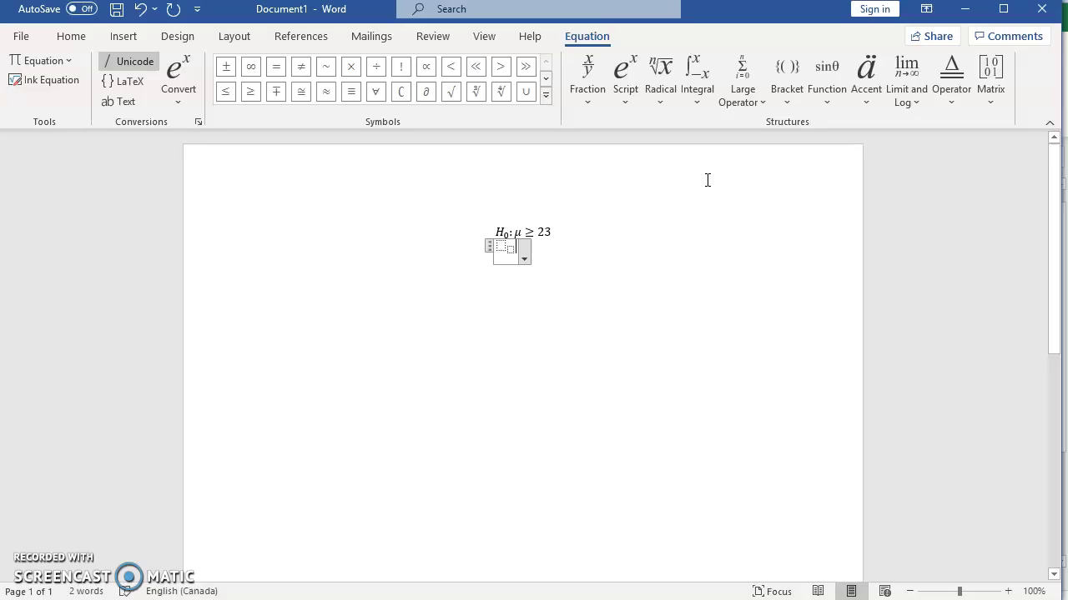
{"action": "type", "text": "H"}
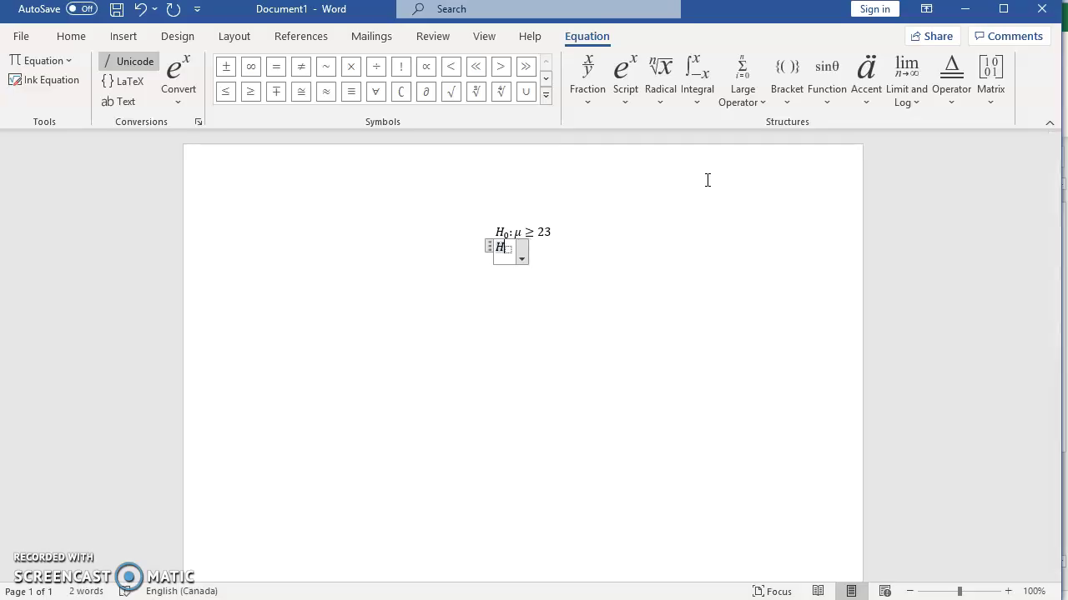
{"action": "type", "text": "1"}
{"action": "type", "text": ":"}
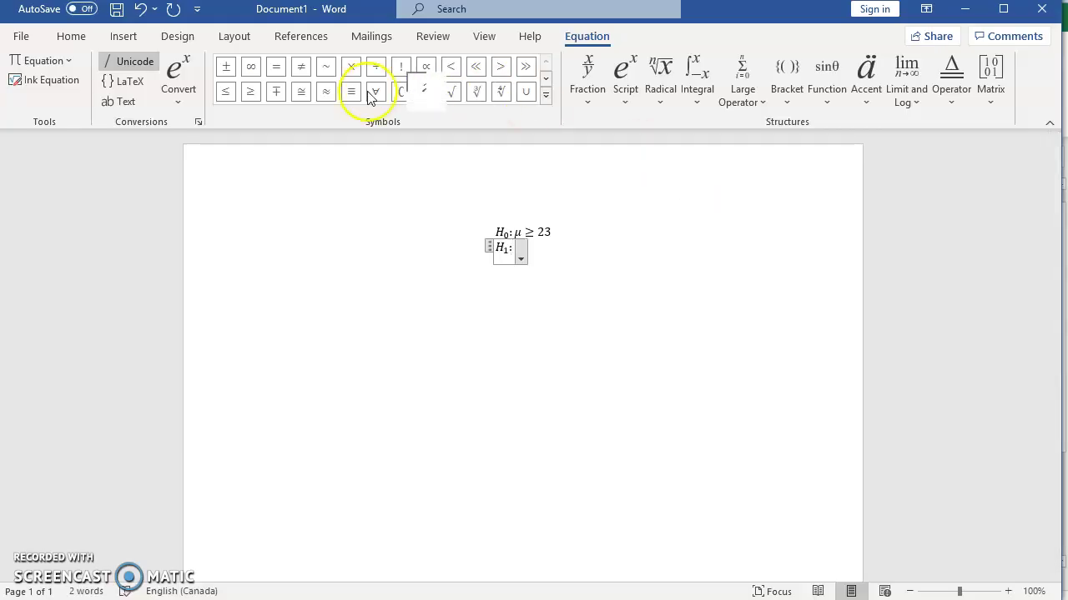
{"action": "left_click", "coordinate": [545, 78]}
{"action": "left_click", "coordinate": [545, 78]}
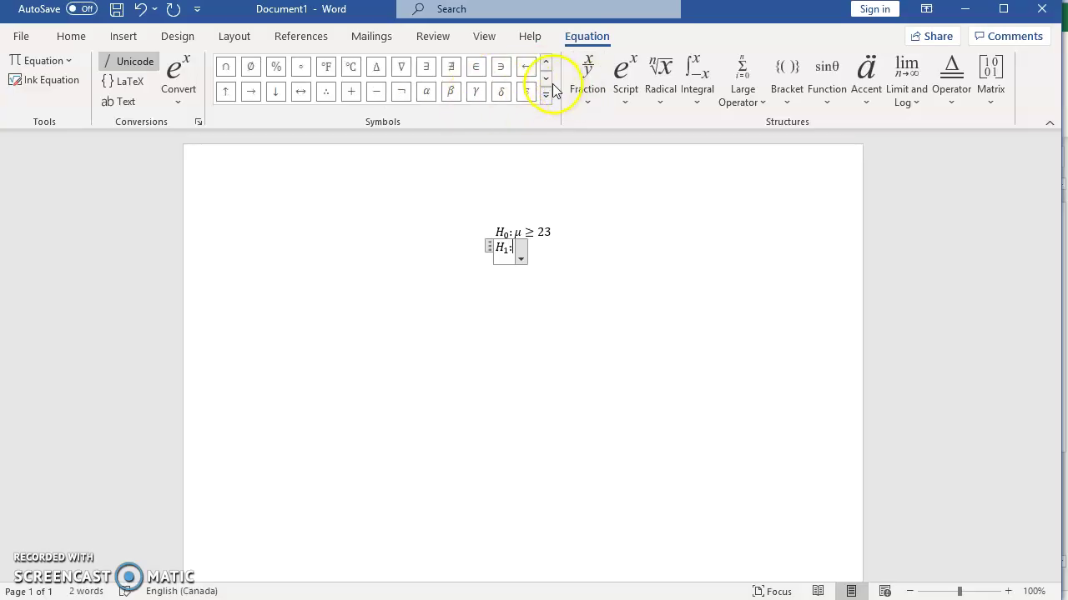
{"action": "left_click", "coordinate": [545, 78]}
{"action": "left_click", "coordinate": [300, 91]}
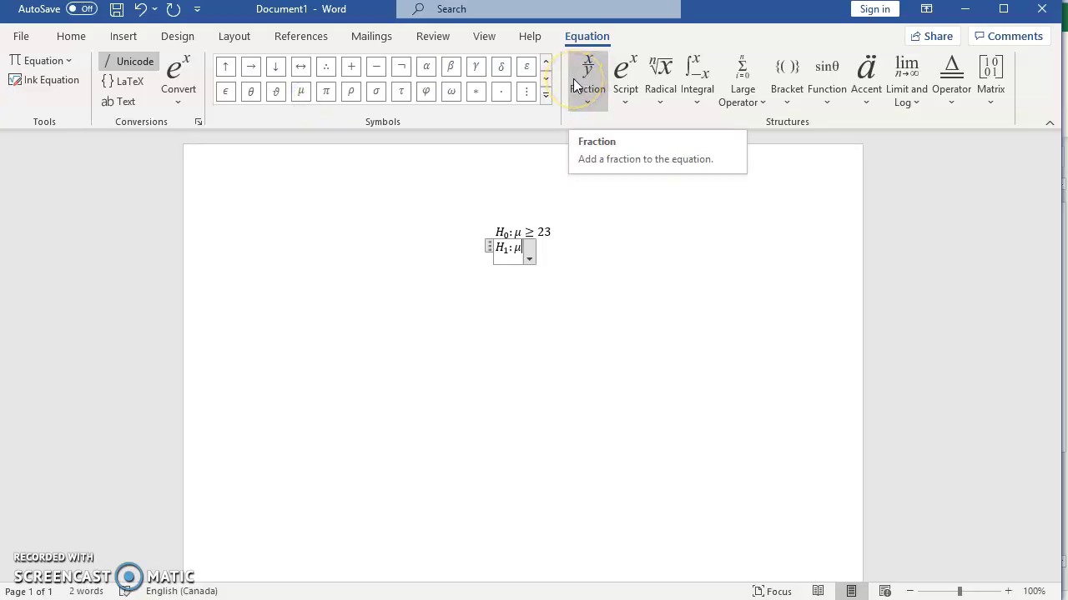
{"action": "type", "text": "< 23"}
{"action": "key", "text": "Down"}
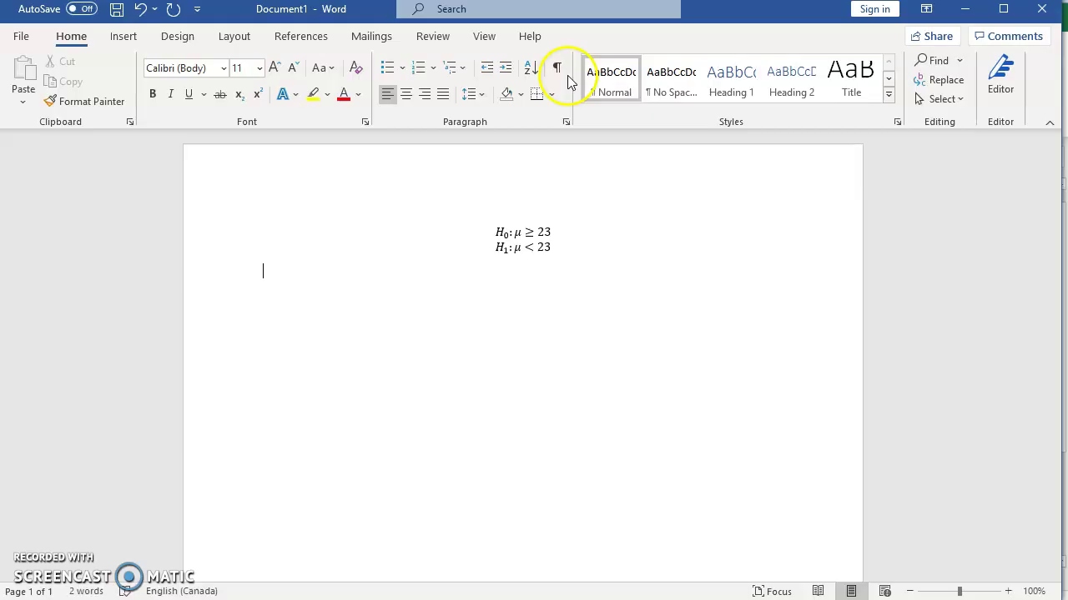
Insert a new equation reading z = followed by a stacked fraction
{"action": "left_click", "coordinate": [122, 37]}
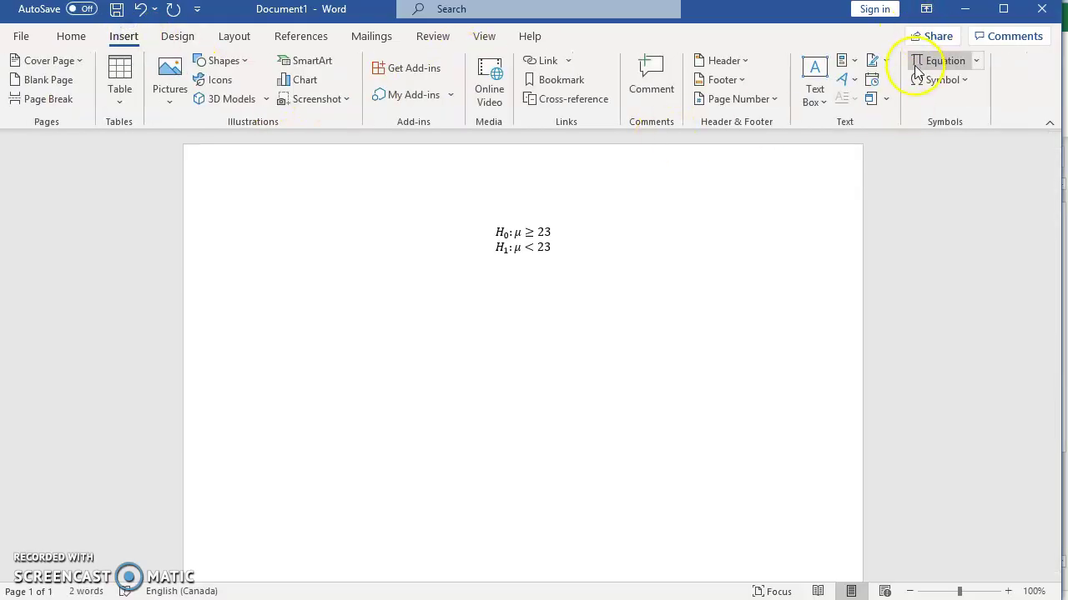
{"action": "left_click", "coordinate": [916, 62]}
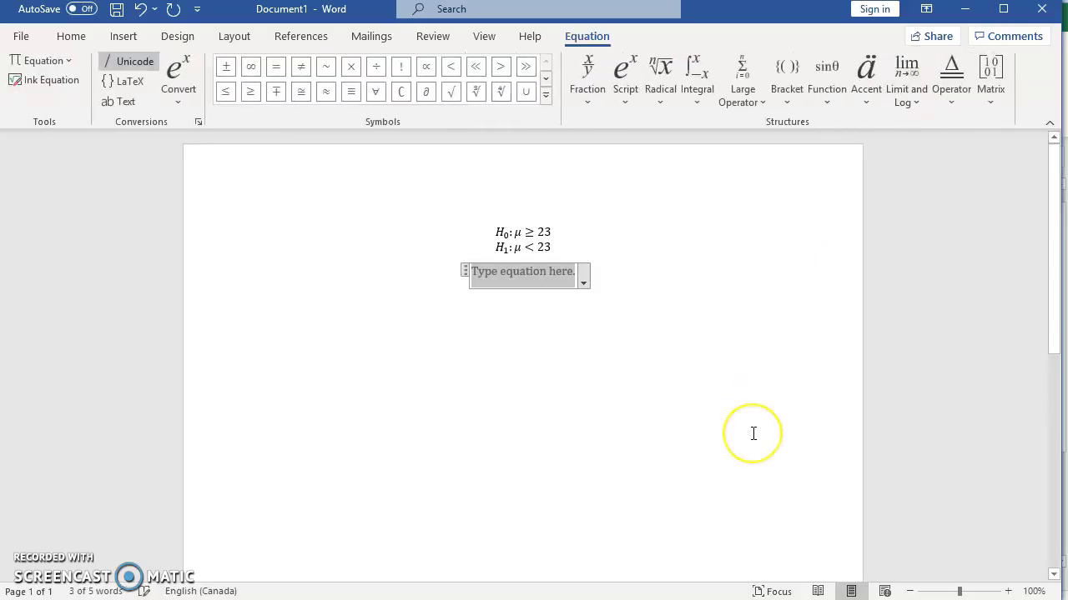
{"action": "type", "text": "z="}
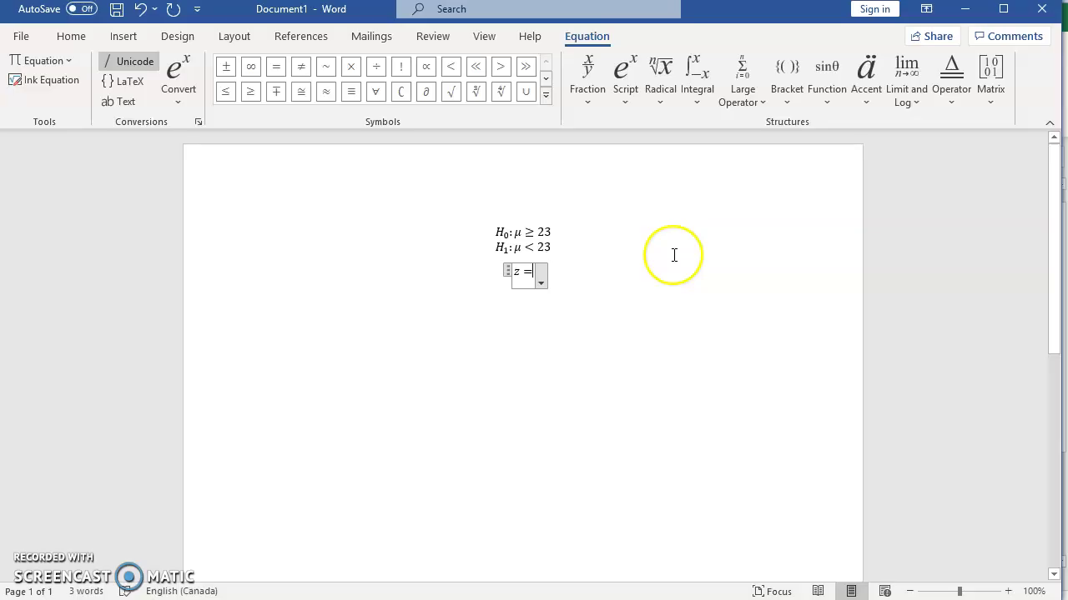
{"action": "left_click", "coordinate": [593, 70]}
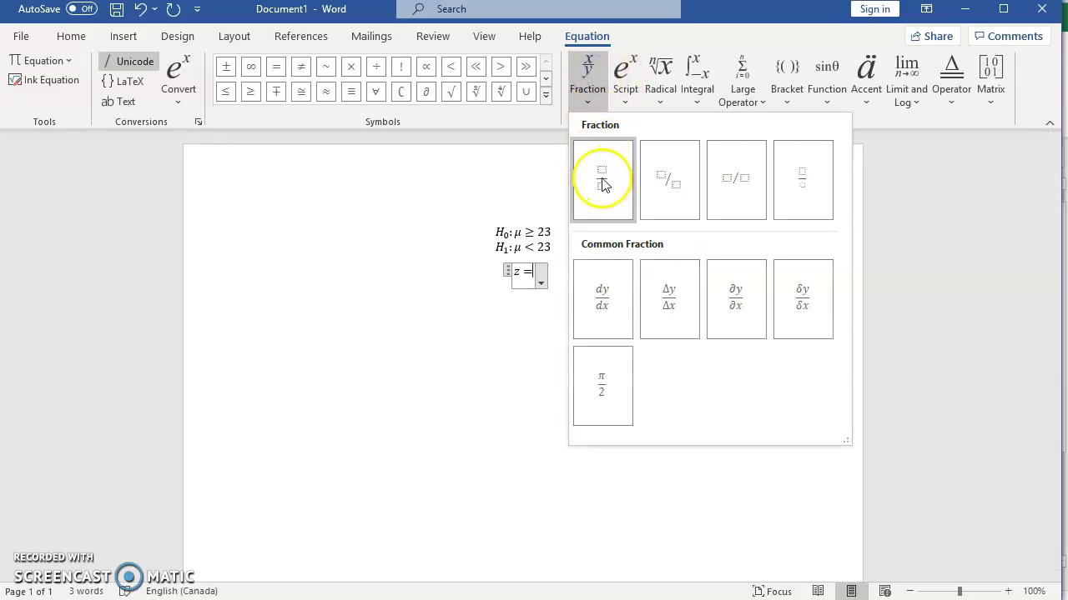
{"action": "left_click", "coordinate": [603, 179]}
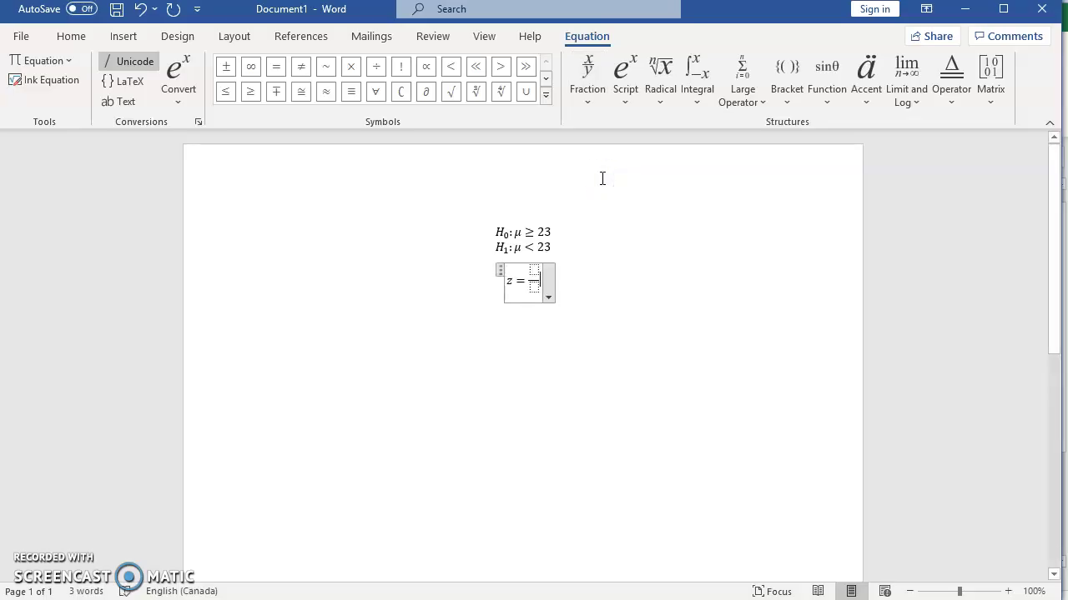
Fill the fraction's numerator with x − μ and move to the denominator
{"action": "key", "text": "Up"}
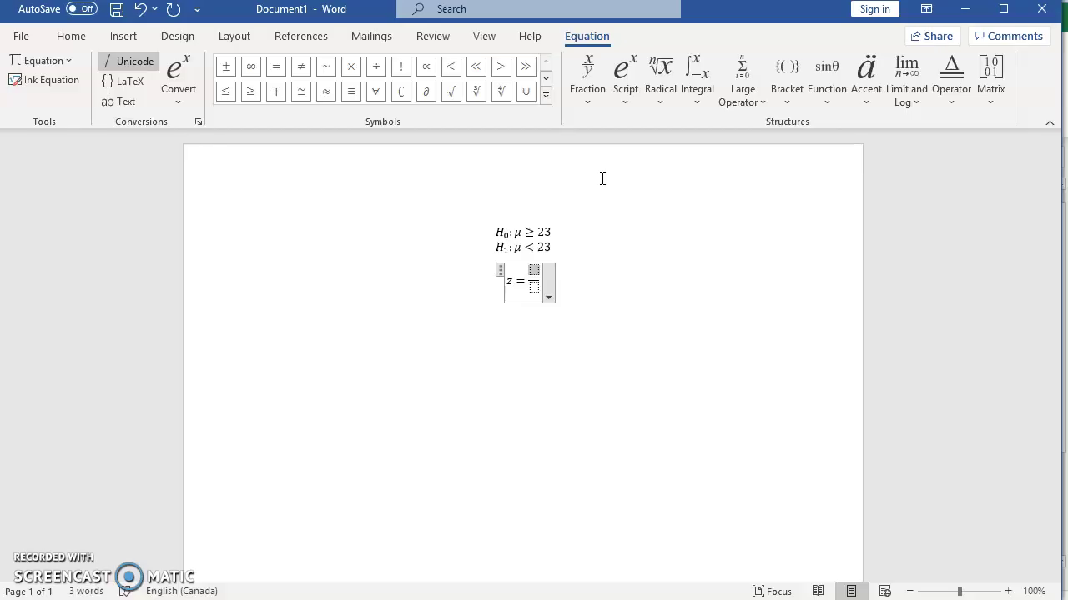
{"action": "type", "text": "x"}
{"action": "type", "text": "-"}
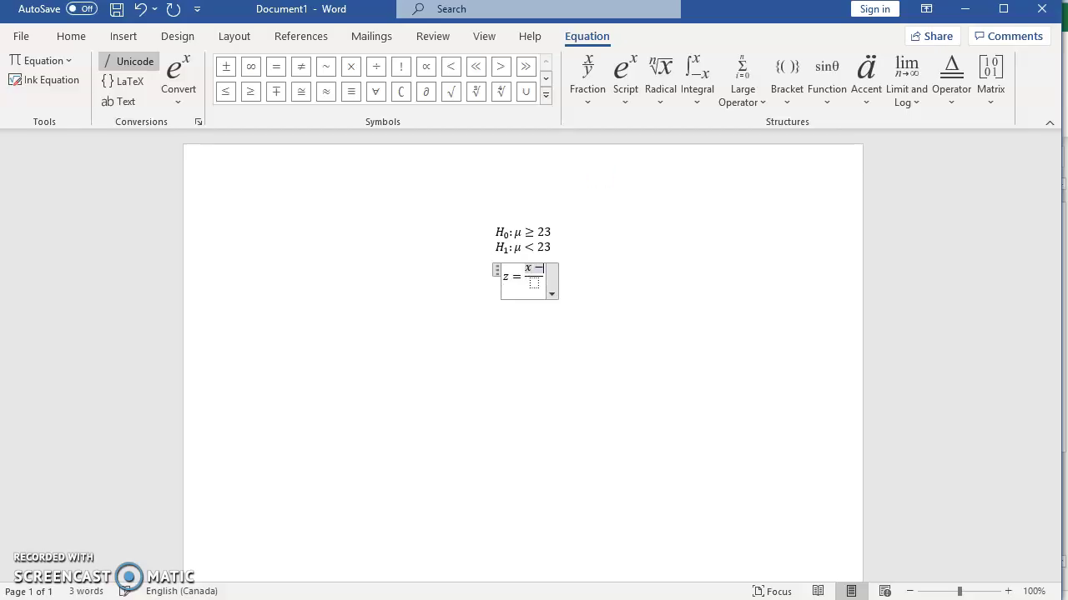
{"action": "left_click", "coordinate": [545, 84]}
{"action": "left_click", "coordinate": [546, 84]}
{"action": "left_click", "coordinate": [546, 84]}
{"action": "left_click", "coordinate": [301, 92]}
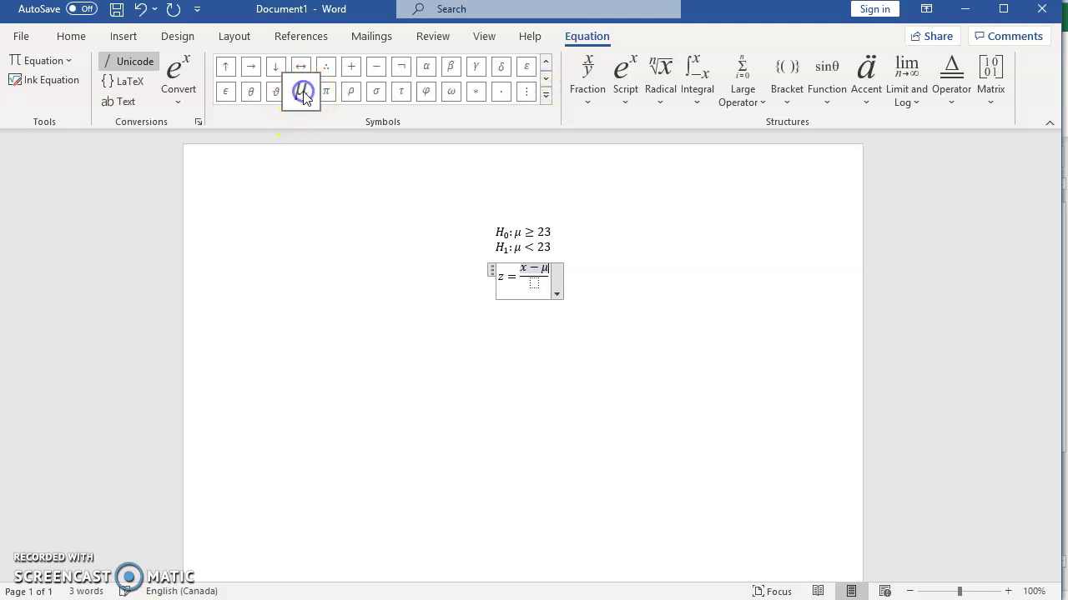
{"action": "key", "text": "Down"}
{"action": "left_click", "coordinate": [592, 82]}
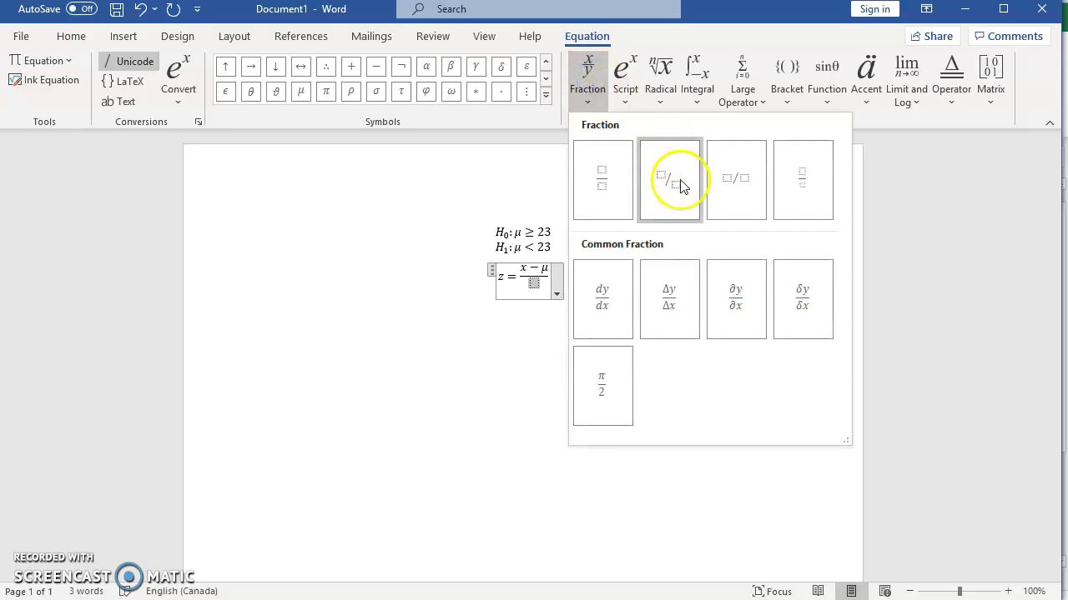
Fill the denominator with a skewed fraction σ/√n using a square-root radical
{"action": "left_click", "coordinate": [672, 188]}
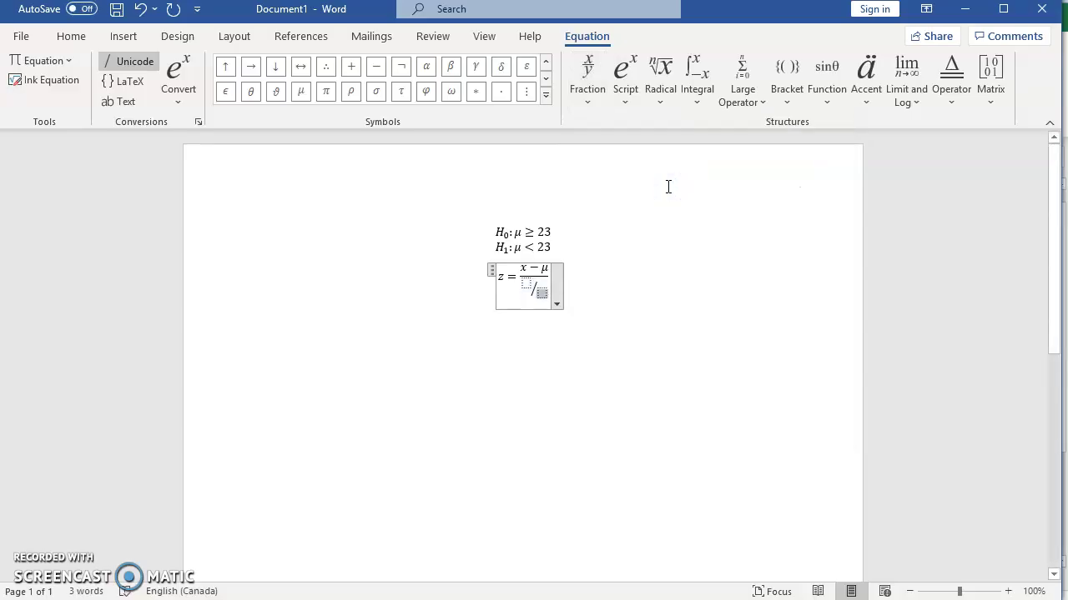
{"action": "left_click", "coordinate": [546, 78]}
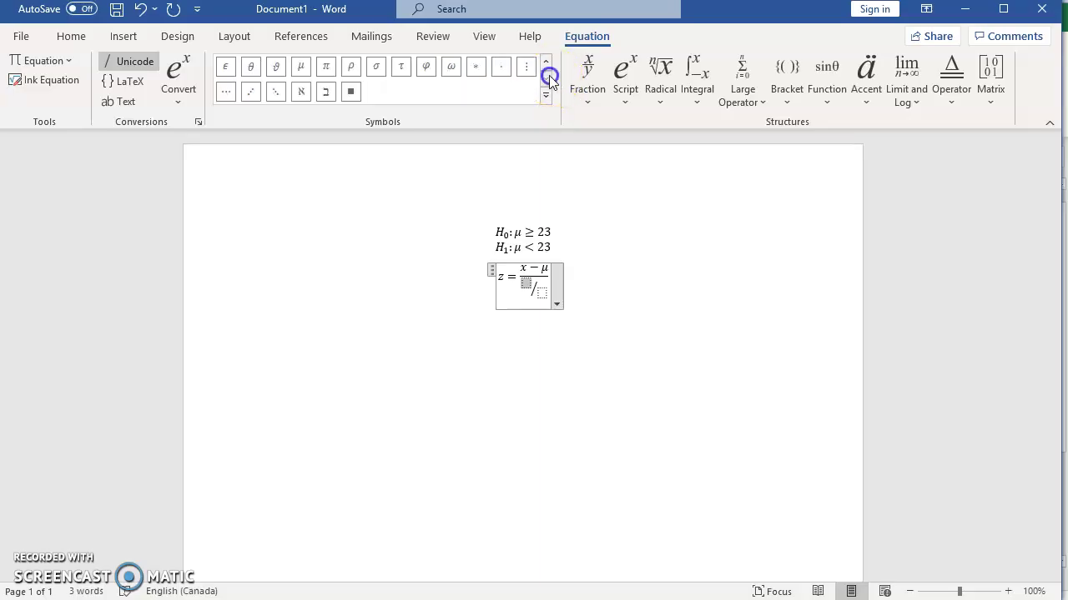
{"action": "left_click", "coordinate": [378, 67]}
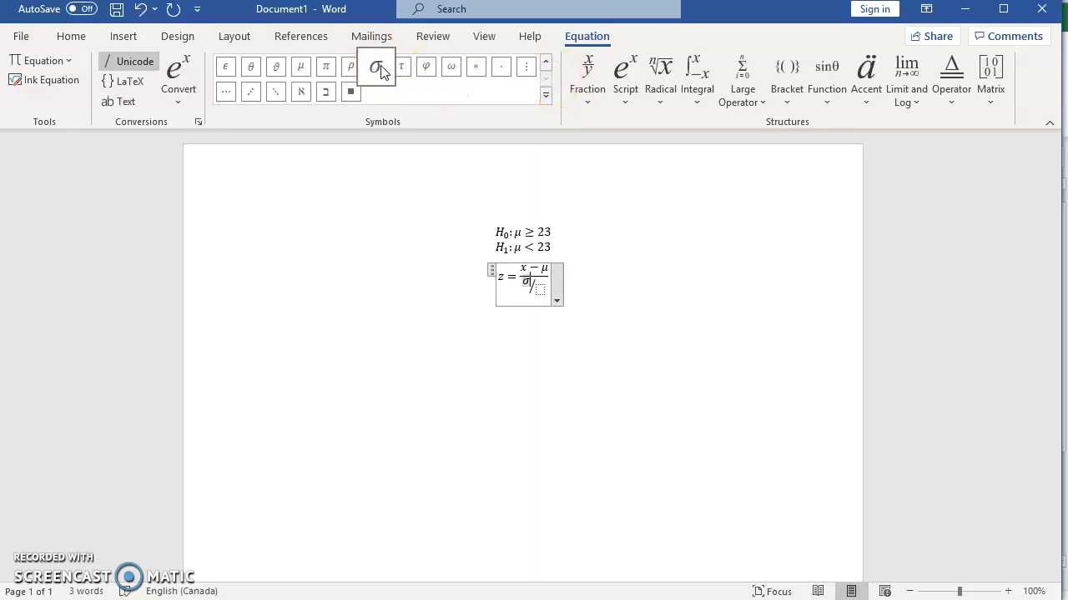
{"action": "key", "text": "Right"}
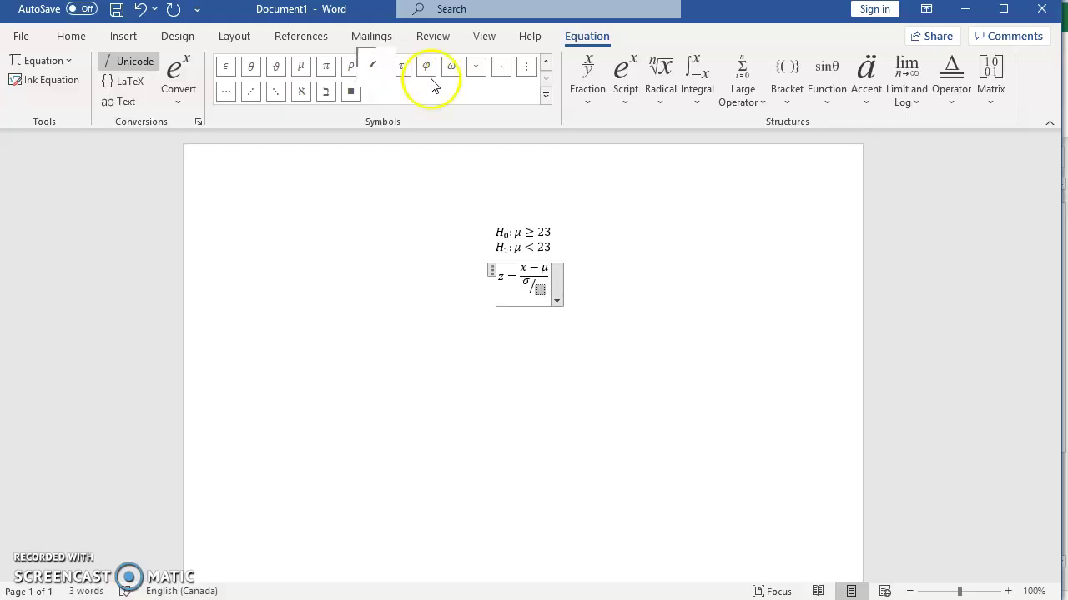
{"action": "left_click", "coordinate": [660, 101]}
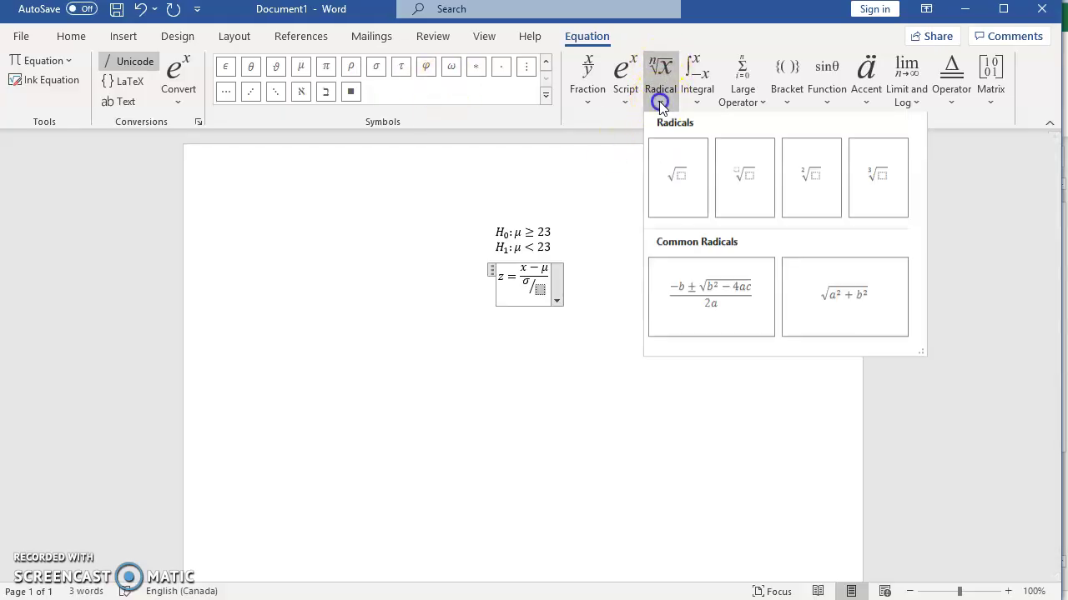
{"action": "left_click", "coordinate": [676, 183]}
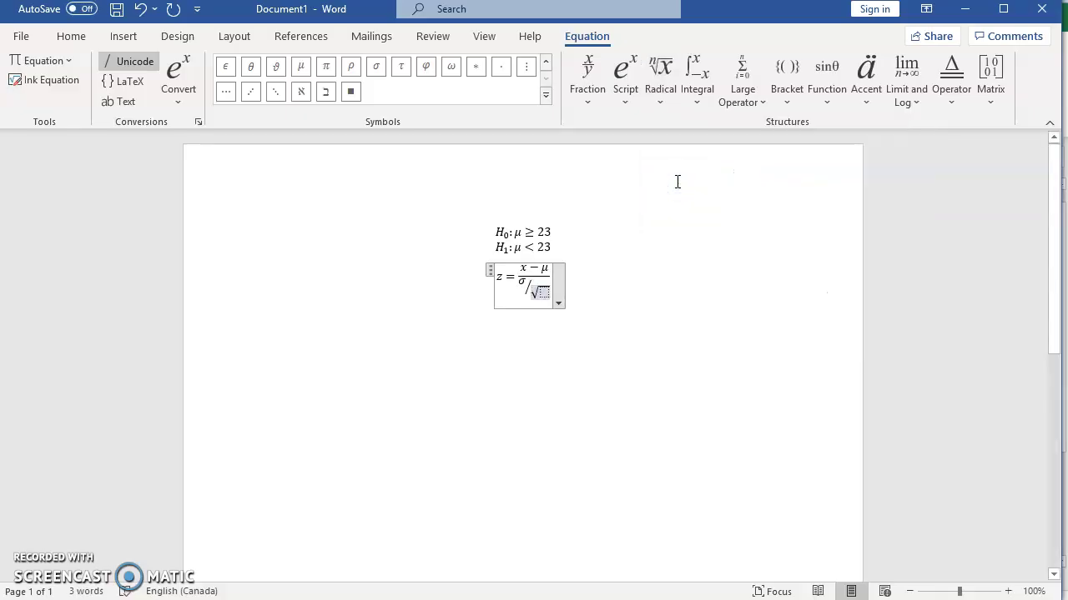
{"action": "type", "text": "n"}
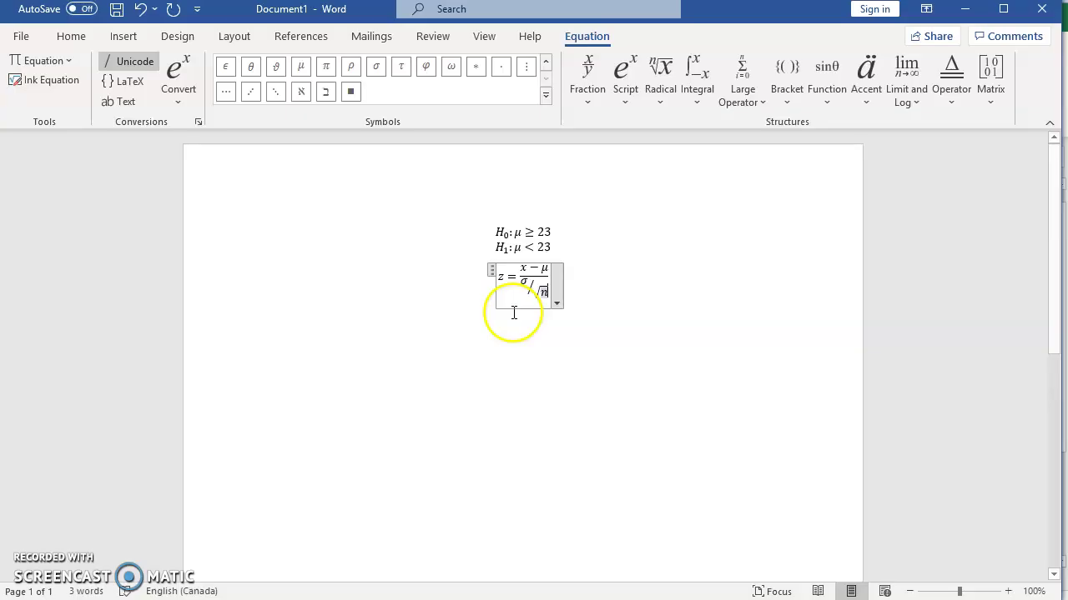
{"action": "left_click", "coordinate": [528, 269]}
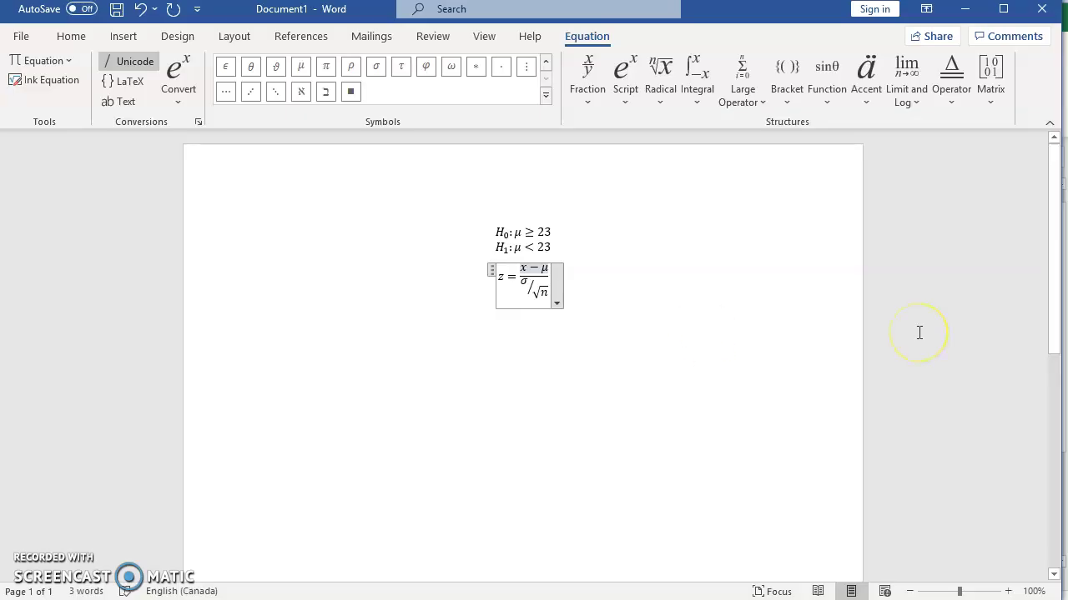
Put a bar accent over the numerator's x to make x̄, then exit the equation
{"action": "key", "text": "shift+Left"}
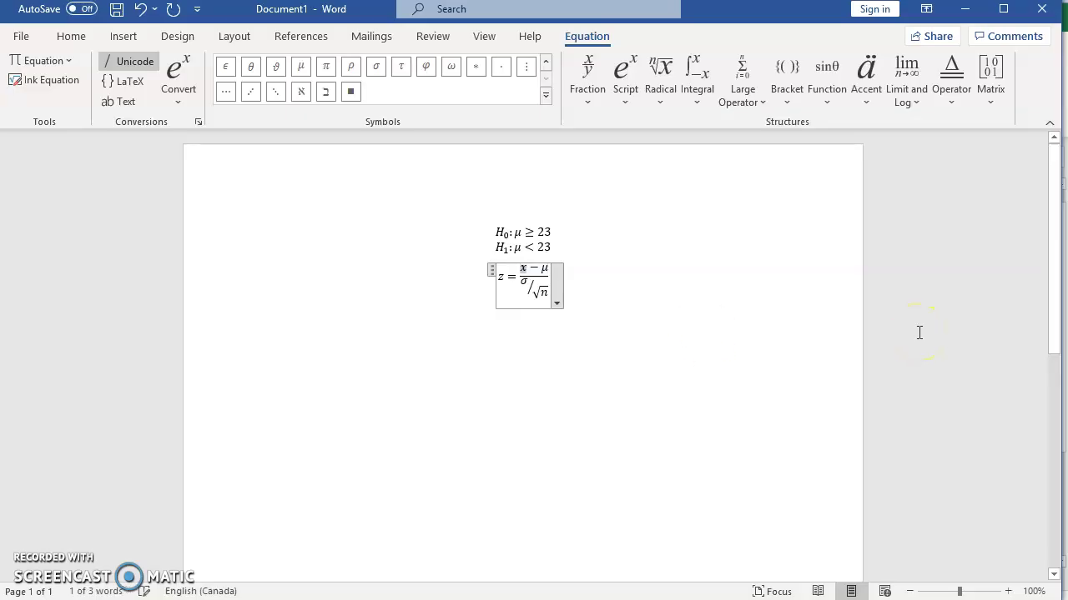
{"action": "left_click", "coordinate": [865, 85]}
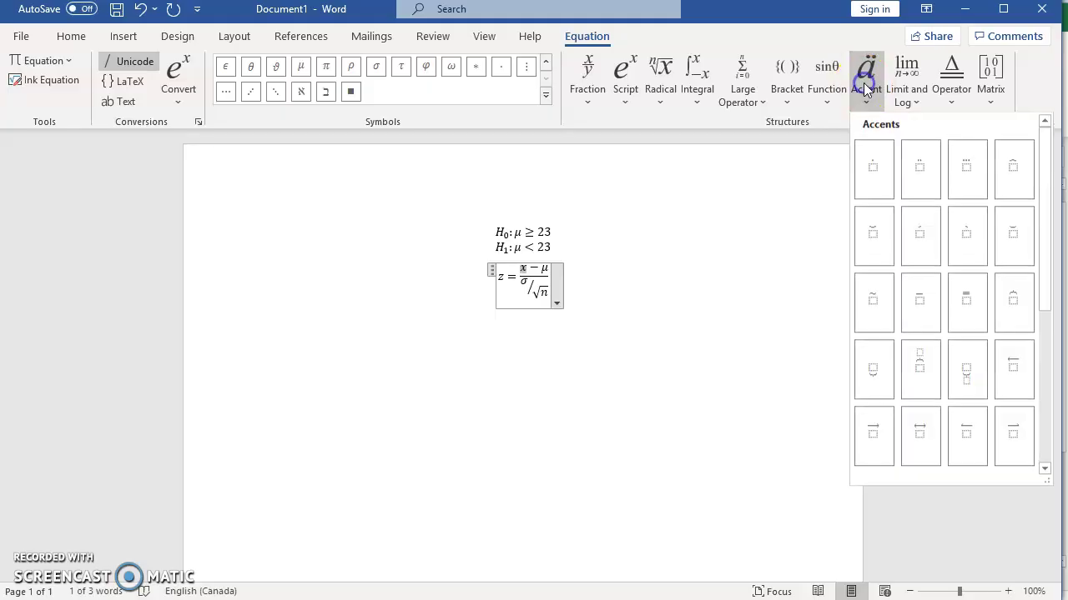
{"action": "left_click", "coordinate": [921, 302]}
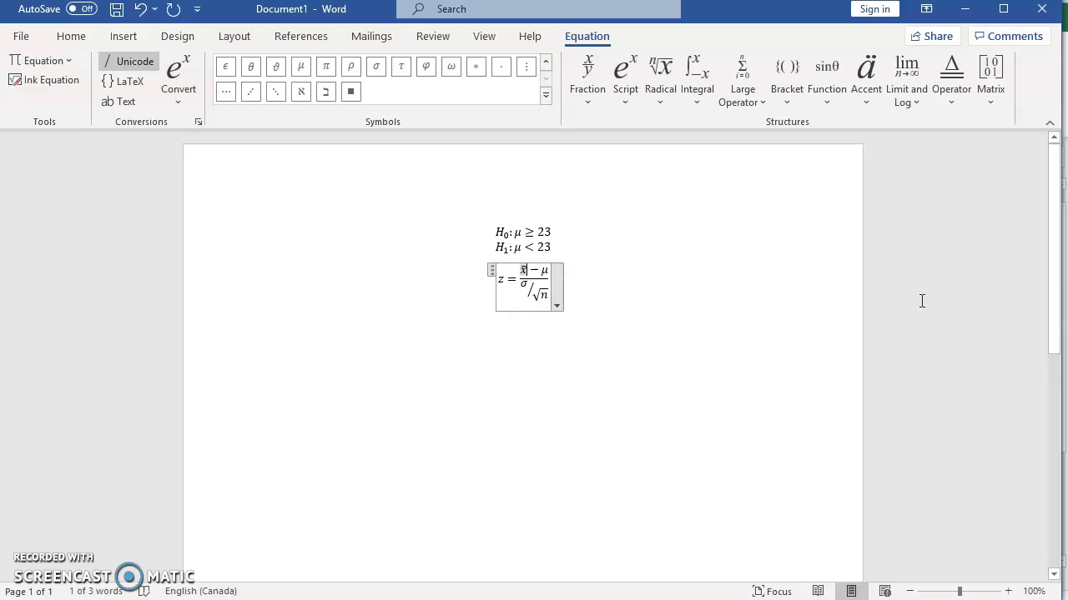
{"action": "key", "text": "Down"}
{"action": "key", "text": "Right"}
{"action": "key", "text": "Right"}
{"action": "key", "text": "Right"}
{"action": "key", "text": "Right"}
{"action": "key", "text": "Up"}
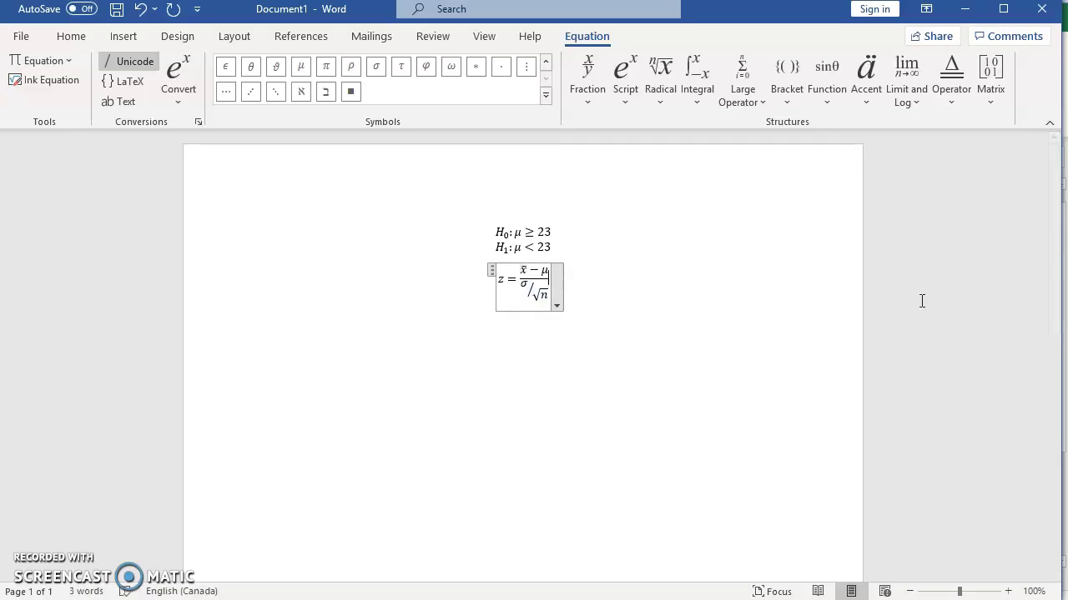
{"action": "left_click", "coordinate": [922, 316]}
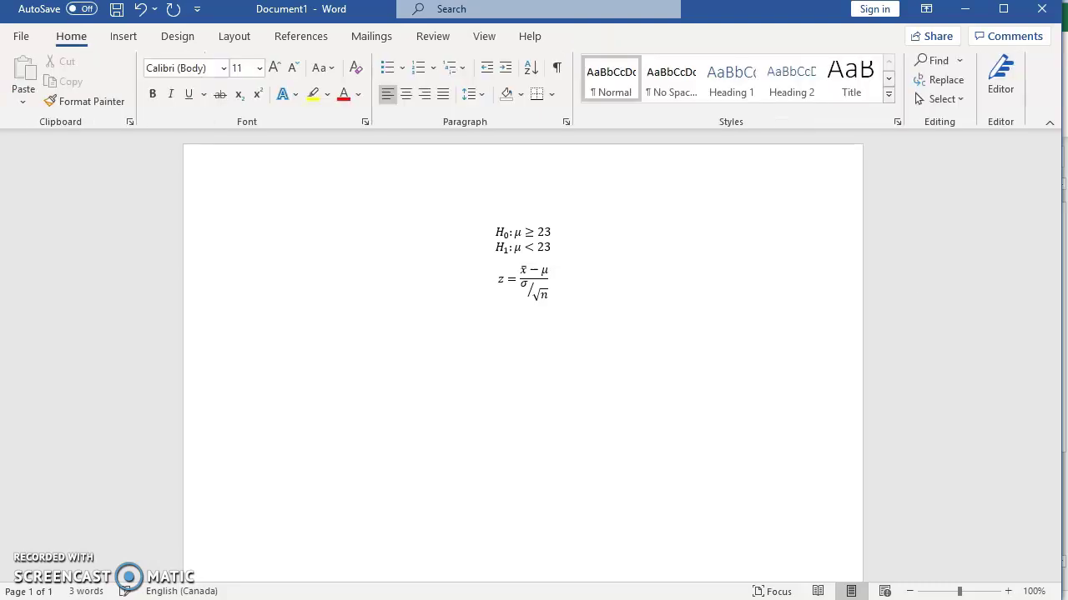
Insert a new equation y = 3x² − 2x + 3, using a superscript template for x²
{"action": "left_click", "coordinate": [119, 36]}
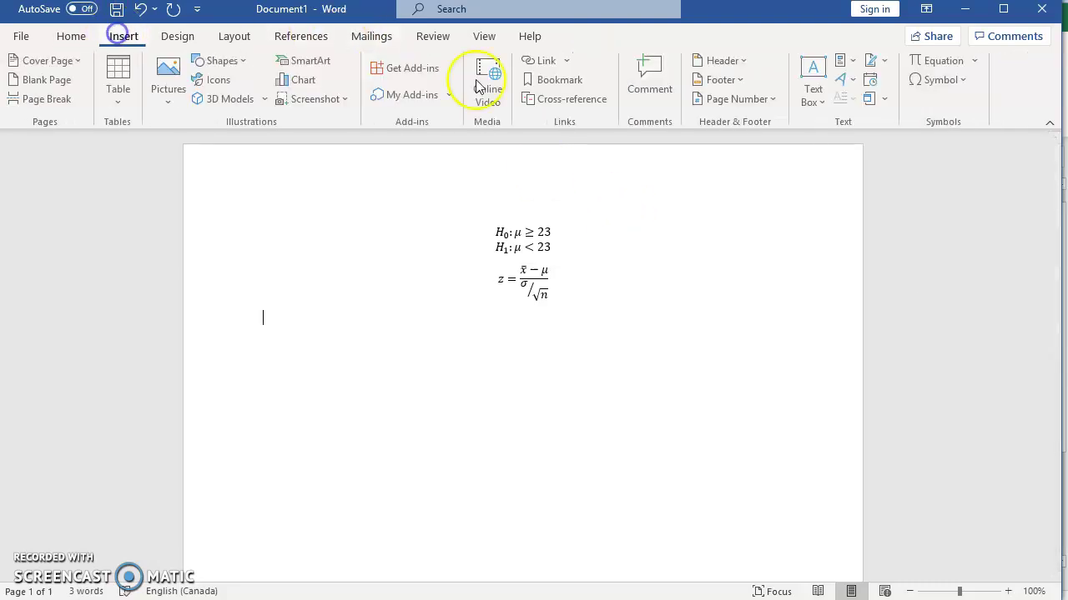
{"action": "left_click", "coordinate": [922, 60]}
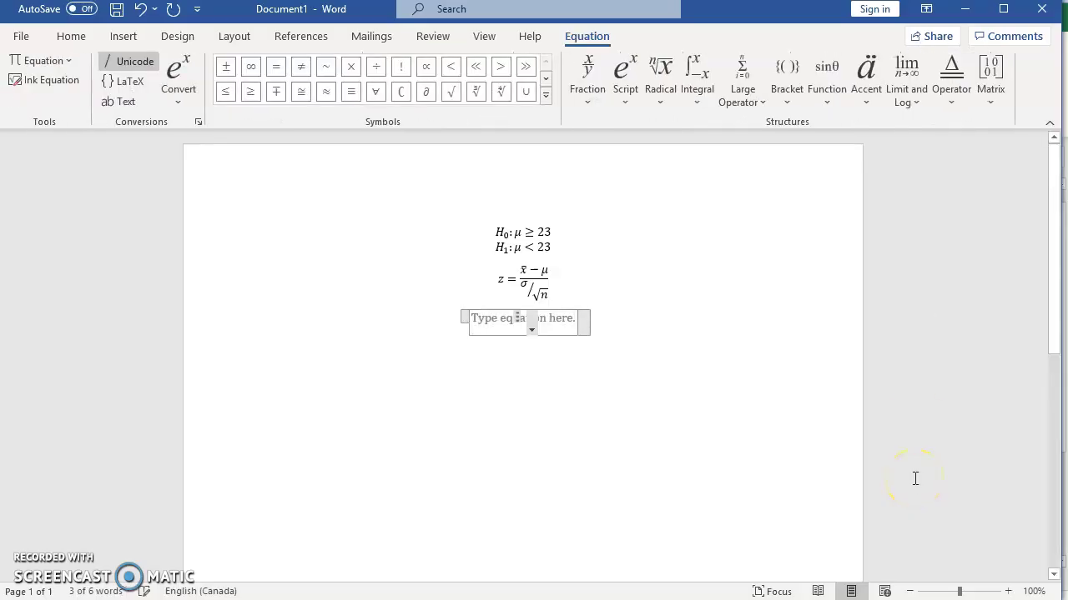
{"action": "type", "text": "y = 3"}
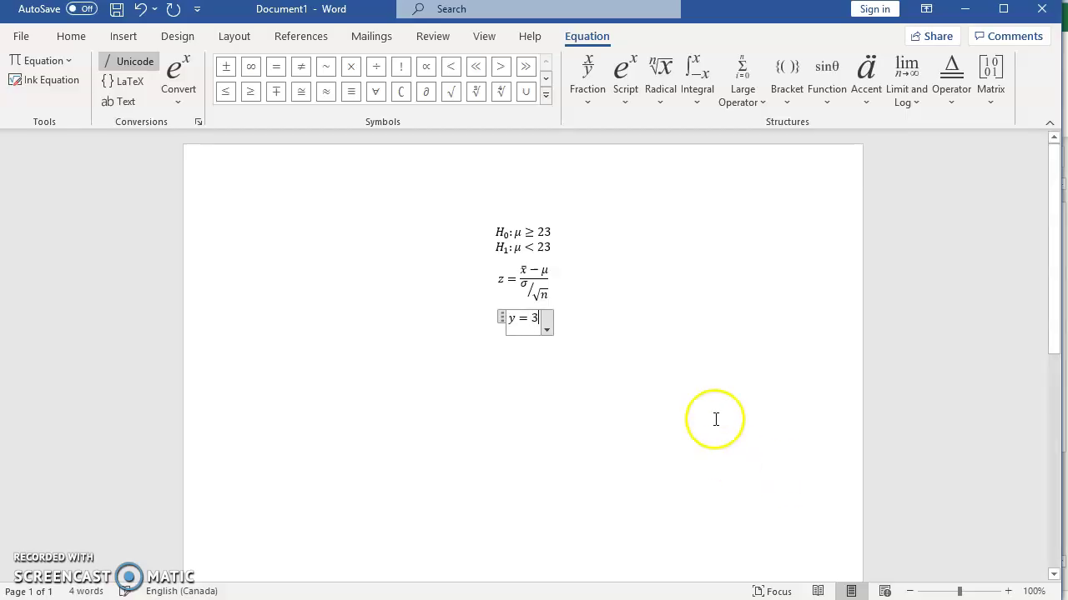
{"action": "left_click", "coordinate": [614, 75]}
{"action": "left_click", "coordinate": [631, 179]}
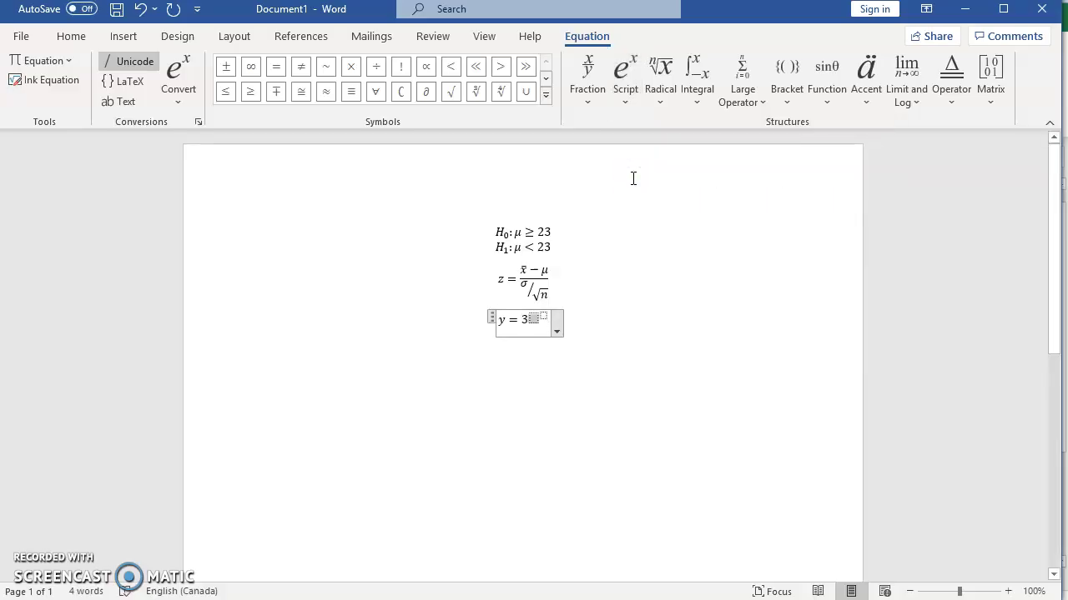
{"action": "type", "text": "x"}
{"action": "left_click", "coordinate": [262, 341]}
{"action": "left_click", "coordinate": [542, 320]}
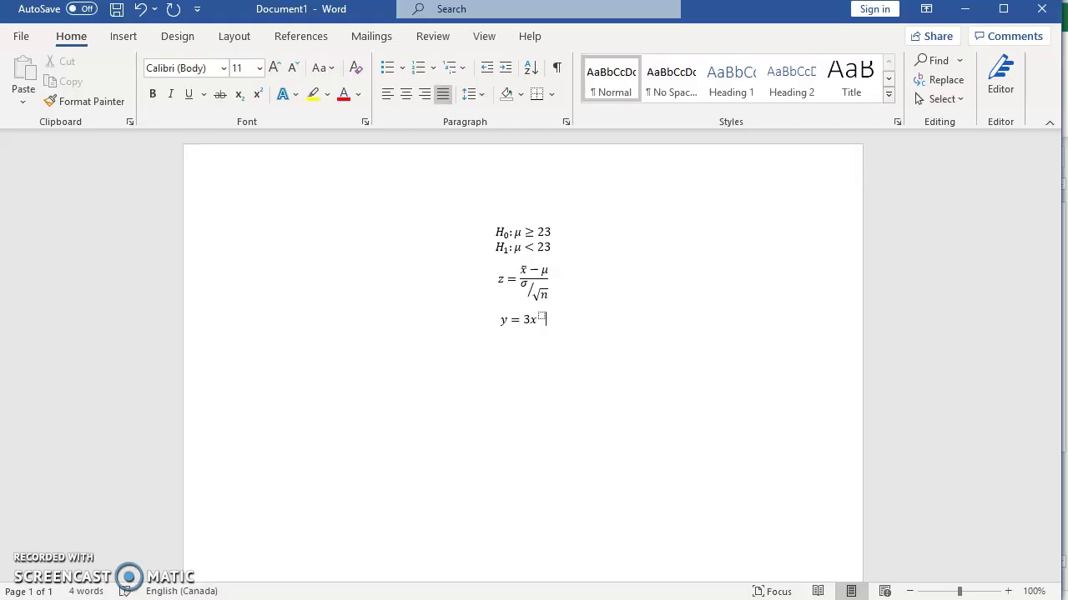
{"action": "type", "text": "2"}
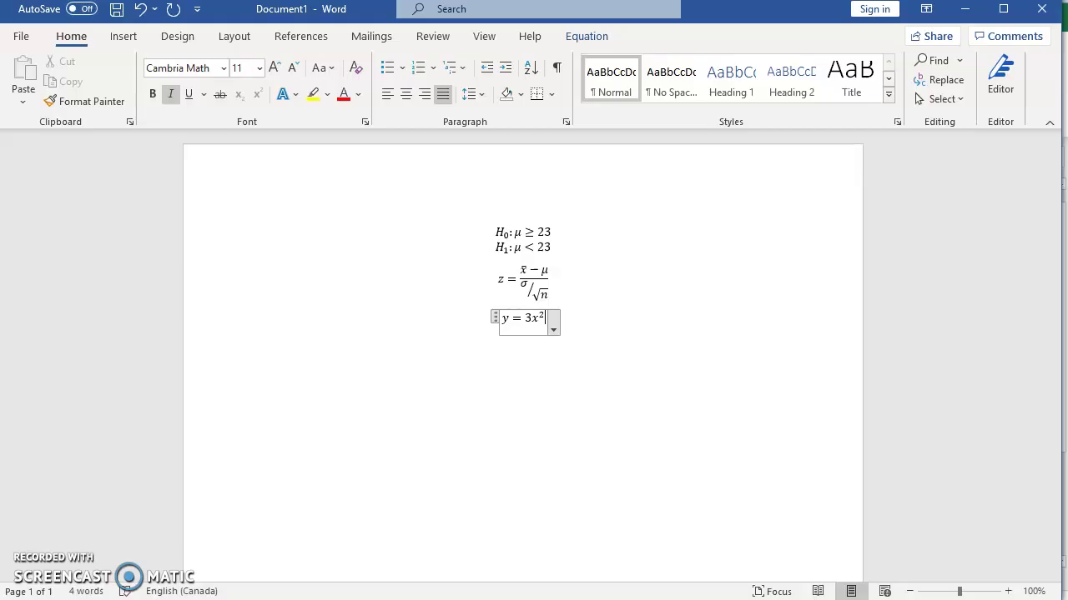
{"action": "key", "text": "Right"}
{"action": "type", "text": "-2x"}
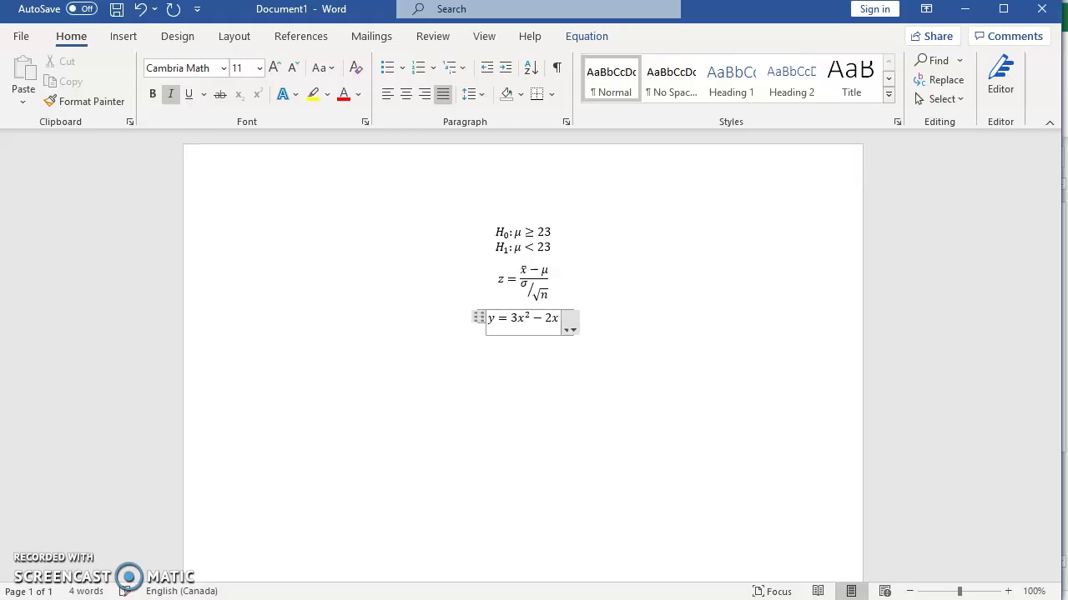
{"action": "type", "text": "+3"}
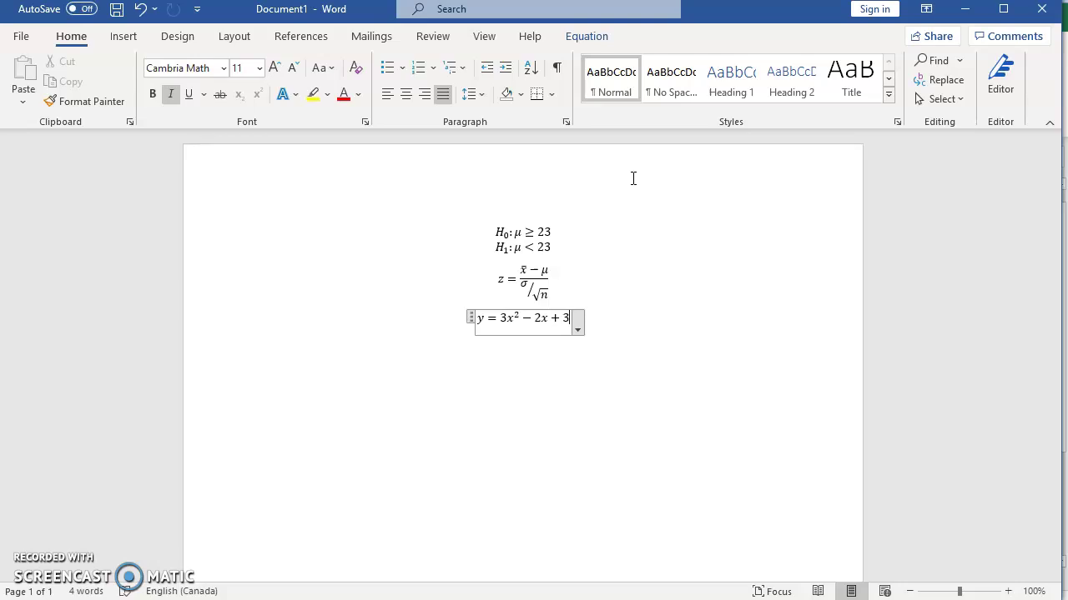
{"action": "key", "text": "Down"}
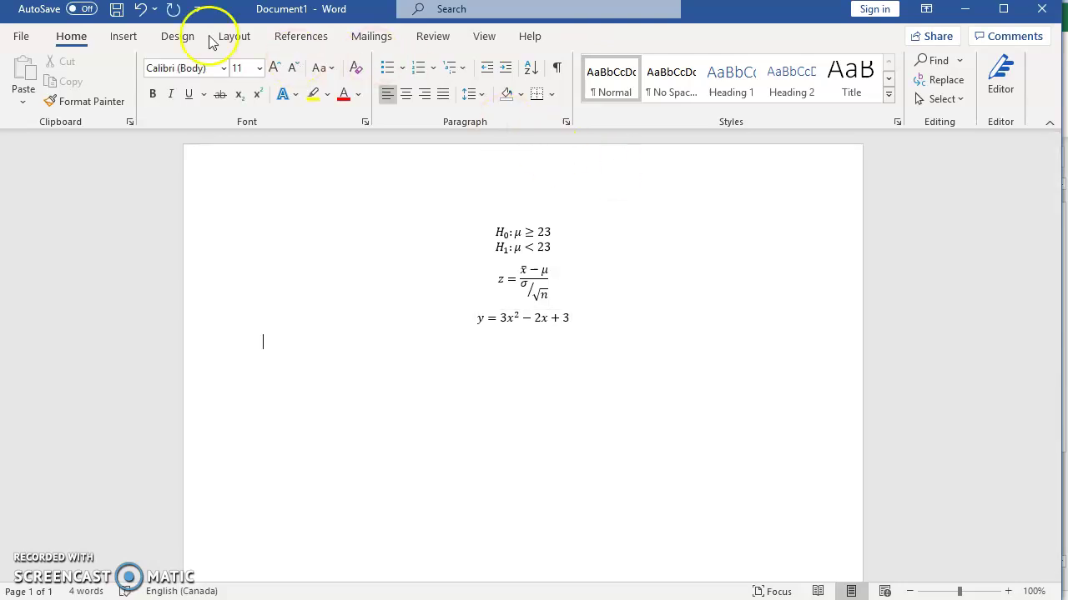
Insert a new equation with a summation, upper limit n and lower limit i=1
{"action": "left_click", "coordinate": [123, 36]}
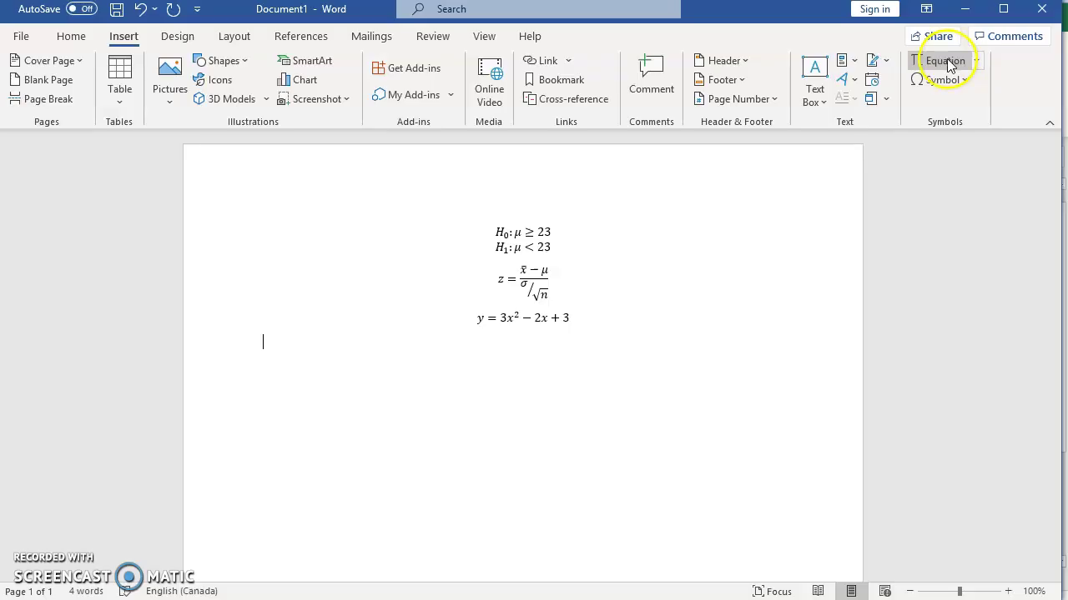
{"action": "left_click", "coordinate": [945, 62]}
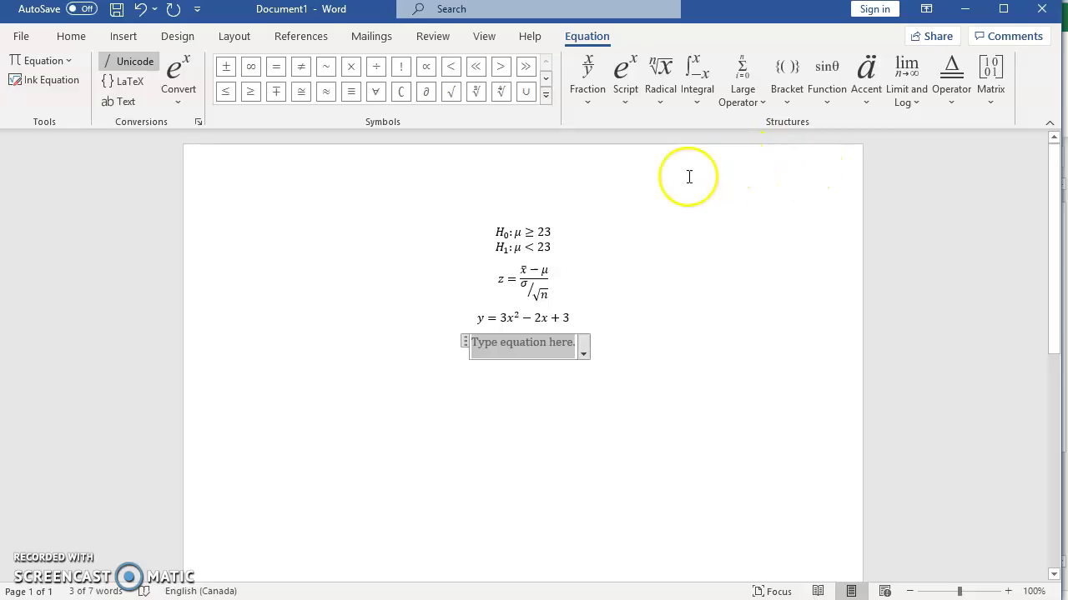
{"action": "left_click", "coordinate": [762, 101]}
{"action": "left_click", "coordinate": [755, 179]}
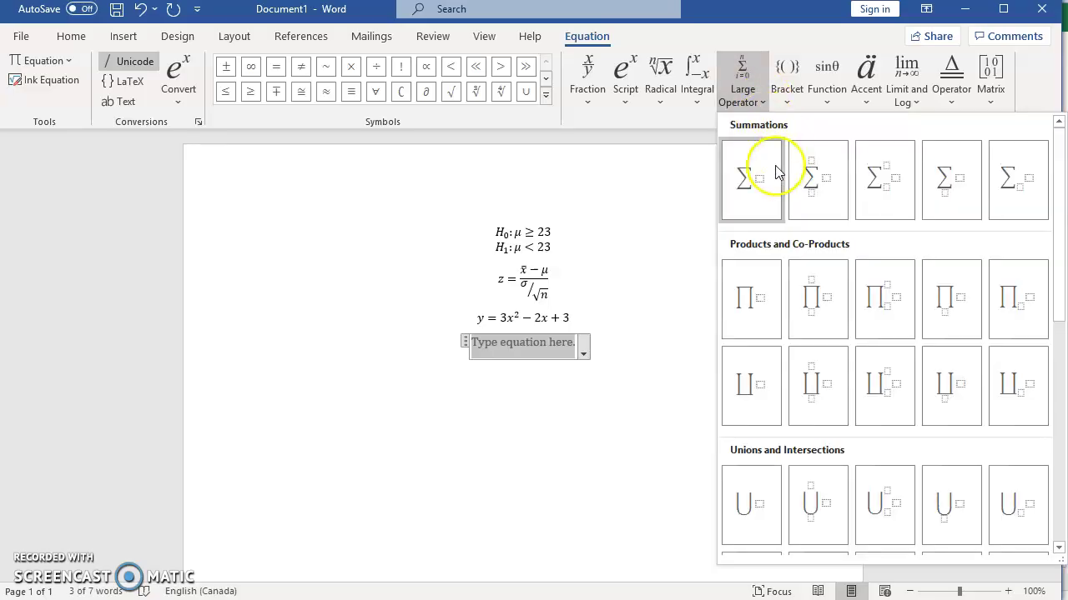
{"action": "left_click", "coordinate": [815, 178]}
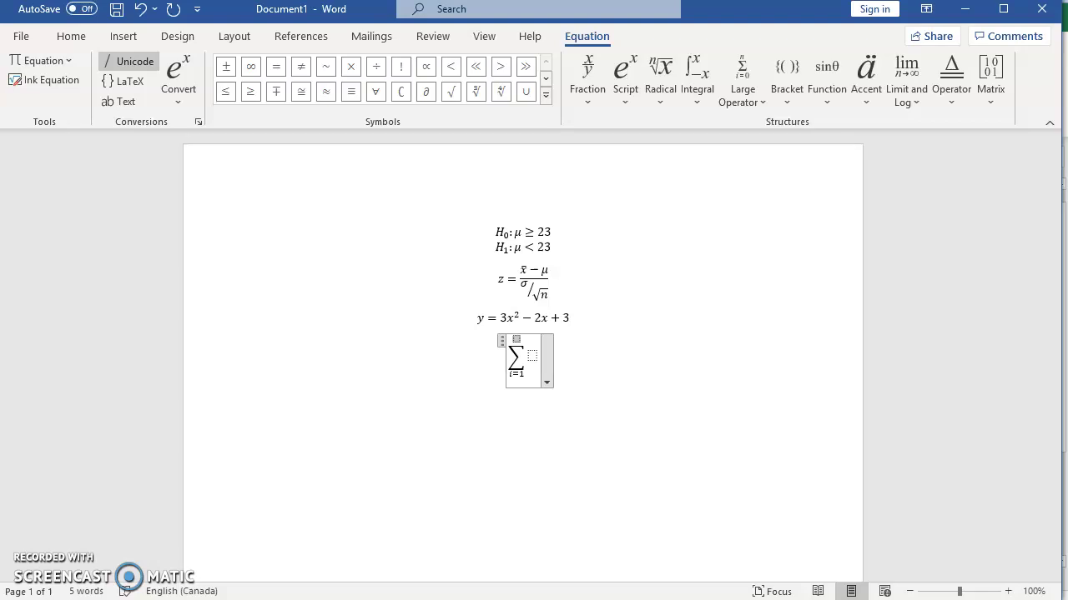
{"action": "type", "text": "n"}
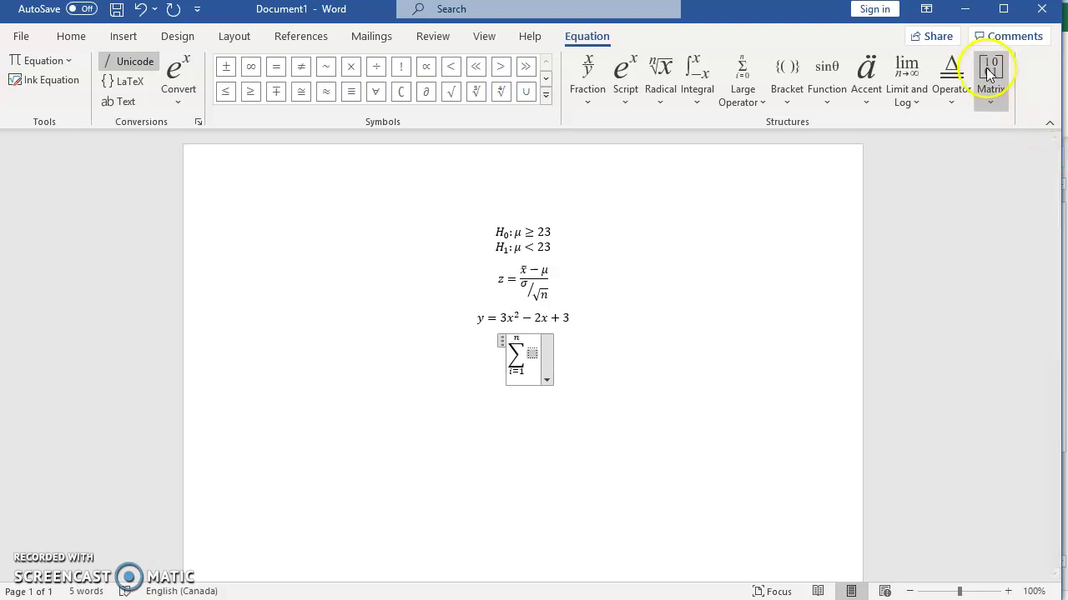
Make the summation's term x with subscript i
{"action": "left_click", "coordinate": [625, 72]}
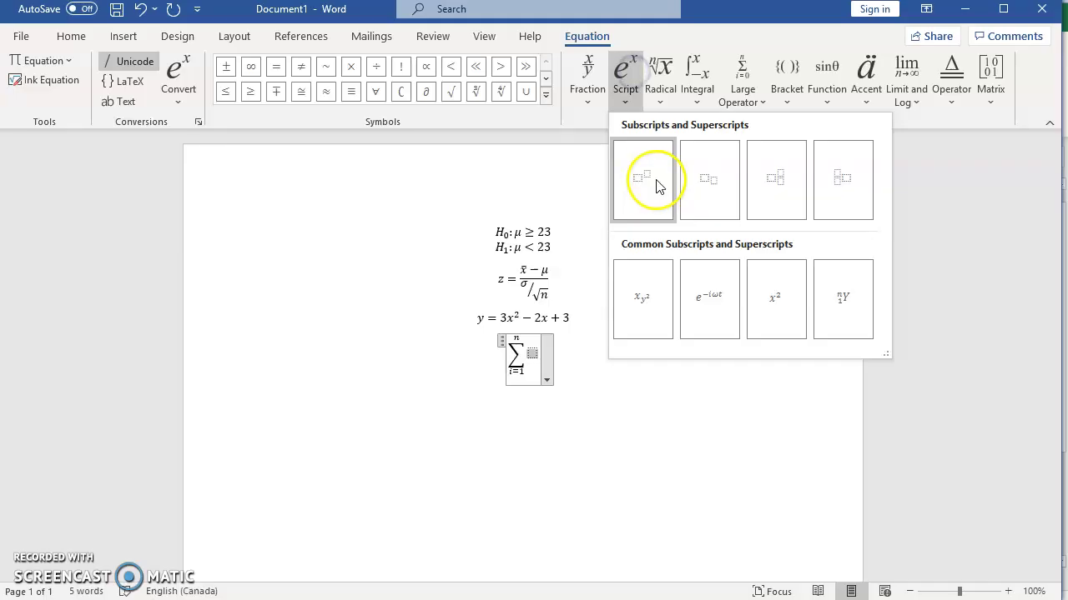
{"action": "left_click", "coordinate": [703, 180]}
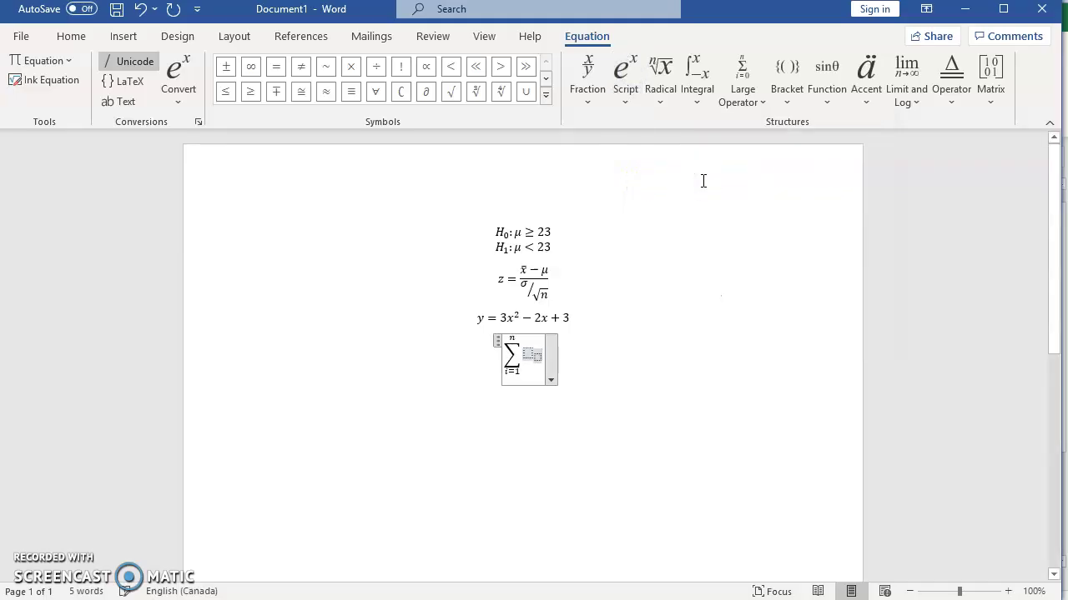
{"action": "type", "text": "x"}
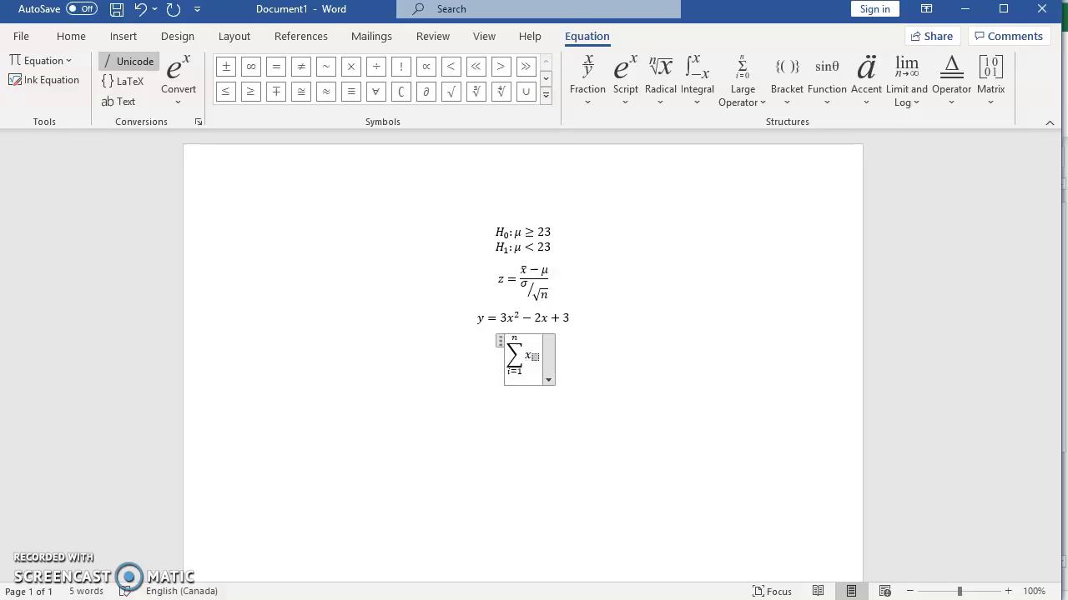
{"action": "key", "text": "Right"}
{"action": "type", "text": "i"}
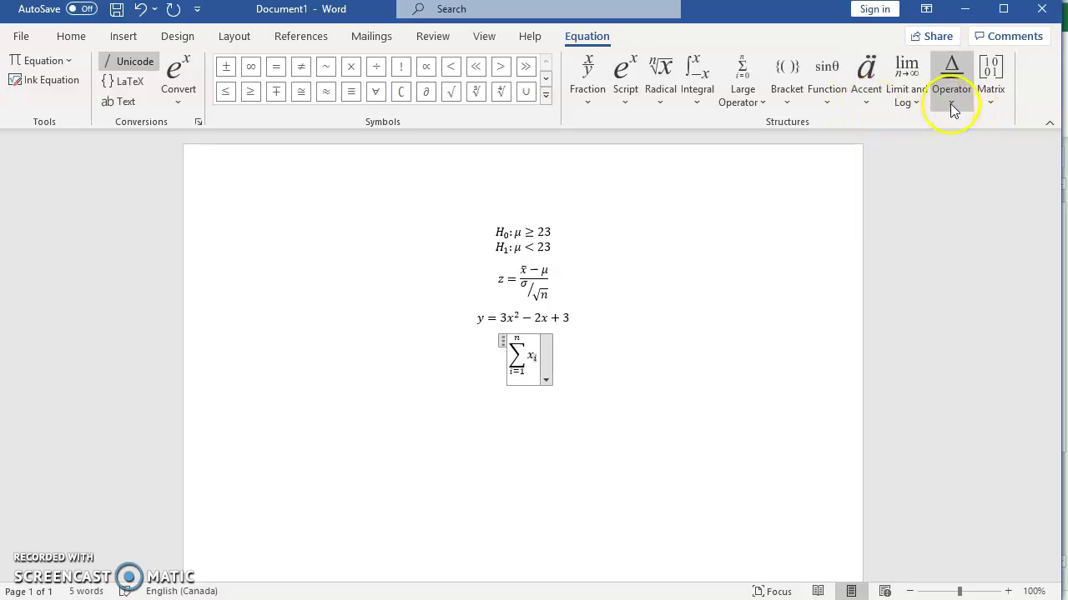
Browse the Fraction, Script, Radical, Large Operator, Bracket and Accent equation galleries
{"action": "left_click", "coordinate": [590, 101]}
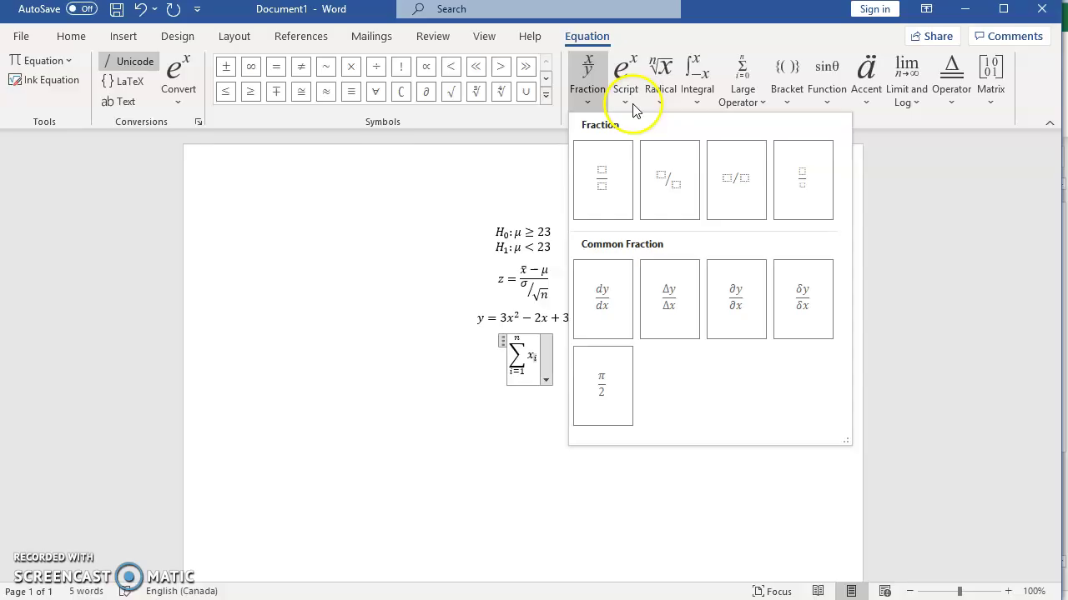
{"action": "left_click", "coordinate": [624, 101]}
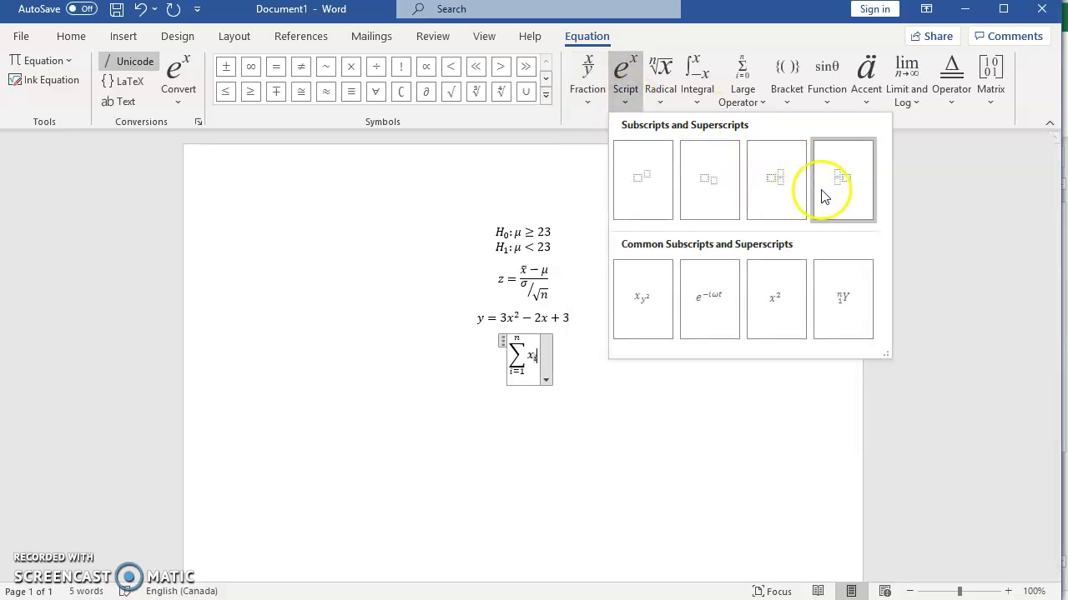
{"action": "left_click", "coordinate": [664, 99]}
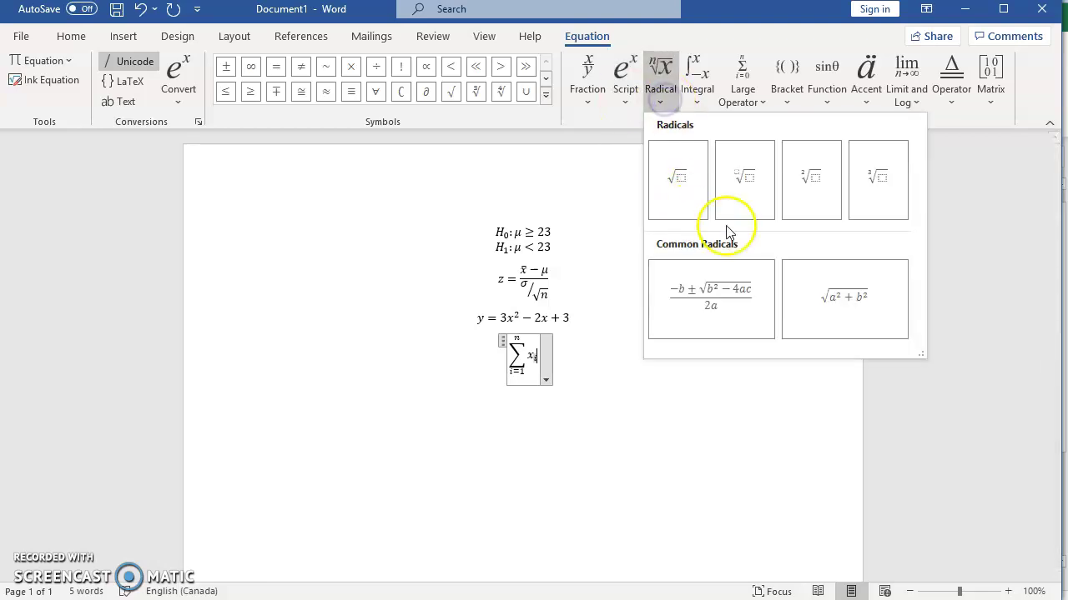
{"action": "left_click", "coordinate": [755, 109]}
{"action": "left_click", "coordinate": [742, 101]}
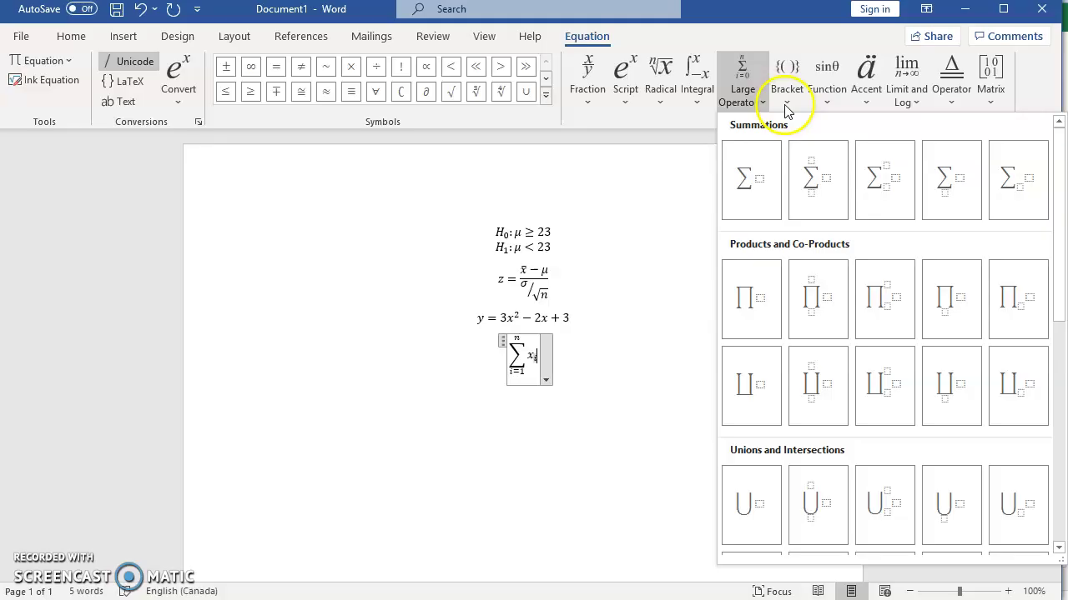
{"action": "left_click", "coordinate": [785, 104]}
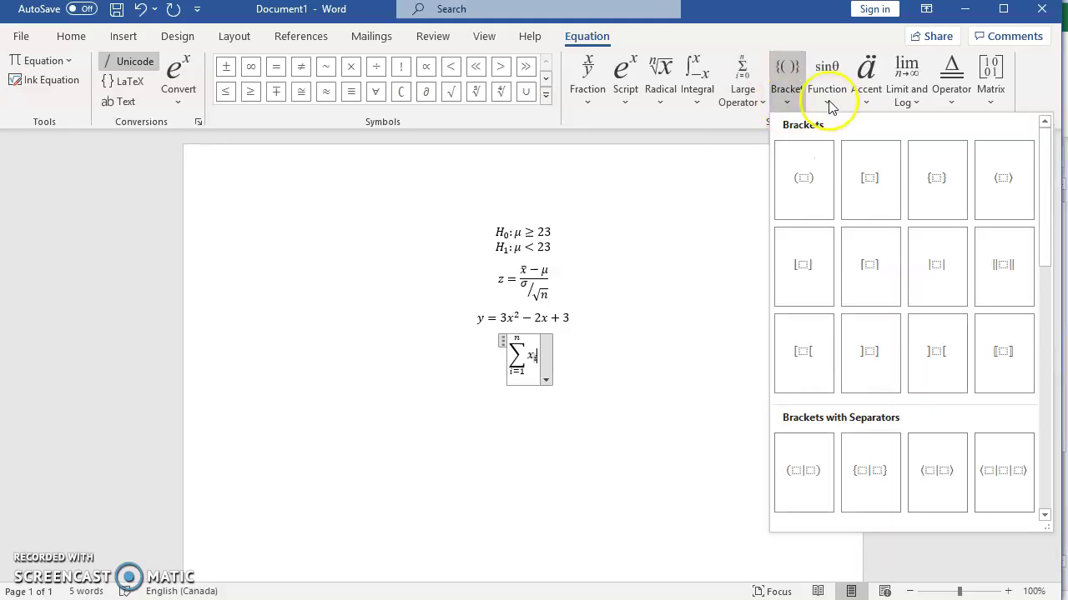
{"action": "left_click", "coordinate": [873, 104]}
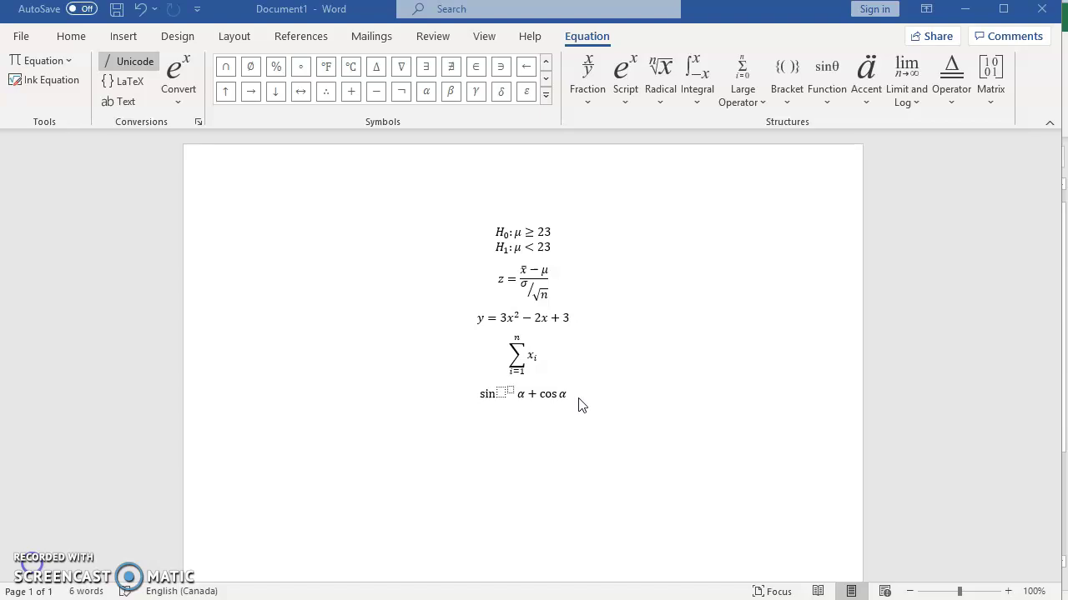
Delete the sin α + cos α equation and insert a blank equation below the summation
{"action": "left_click", "coordinate": [572, 396]}
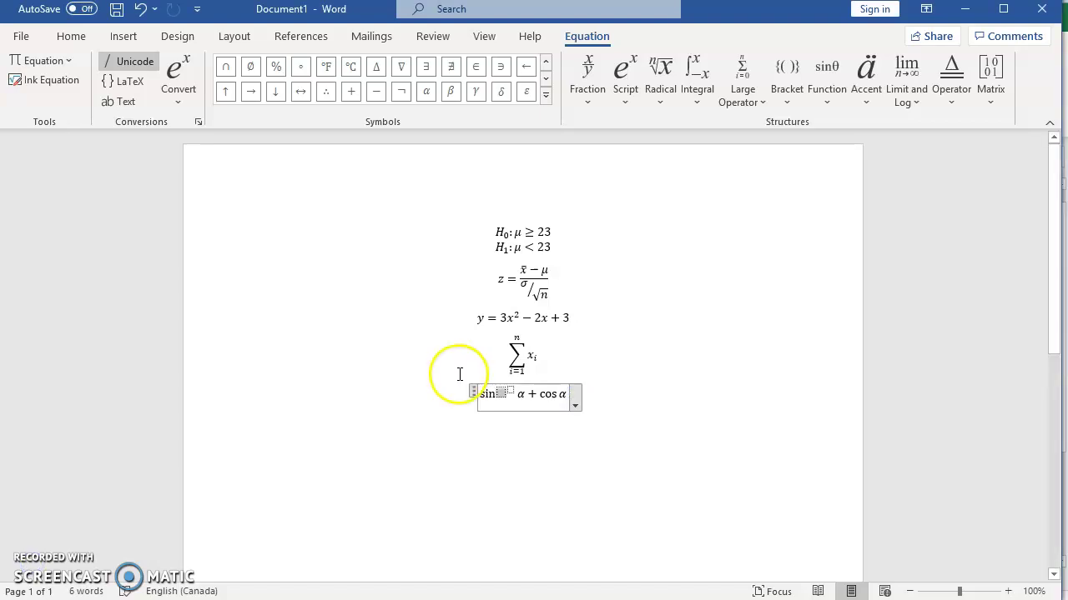
{"action": "left_click", "coordinate": [479, 395]}
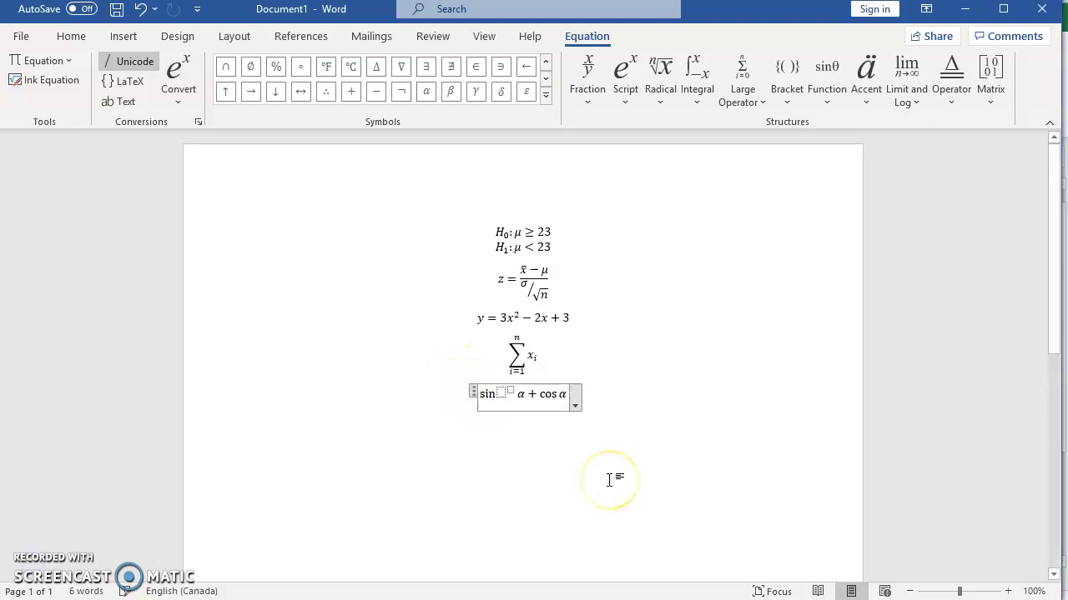
{"action": "key", "text": "BackSpace"}
{"action": "key", "text": "BackSpace"}
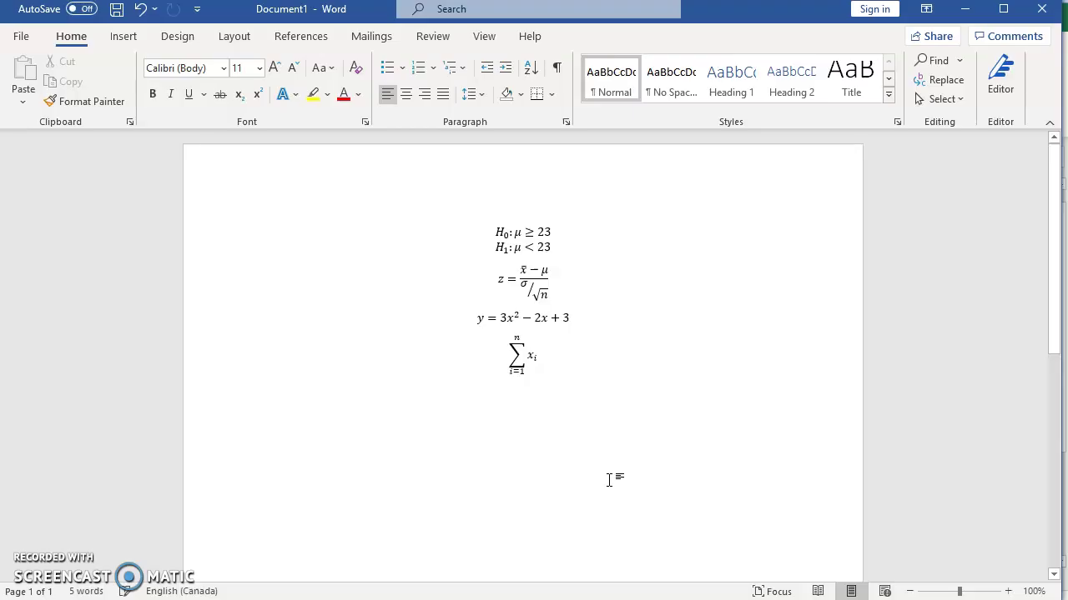
{"action": "left_click", "coordinate": [122, 36]}
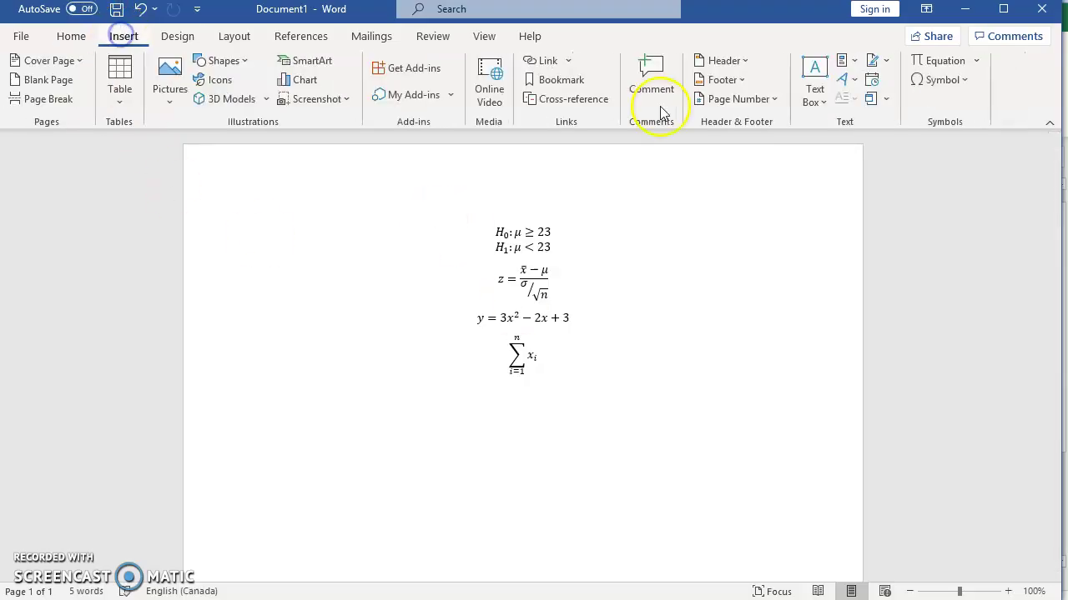
{"action": "left_click", "coordinate": [940, 61]}
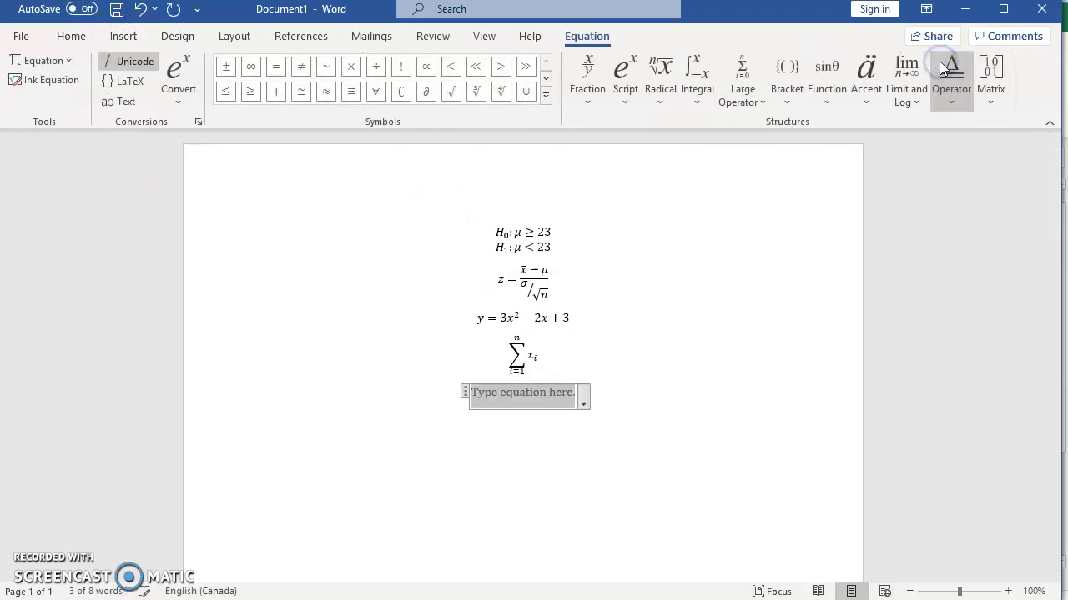
Build sin²θ from a superscript structure, the sin function and the θ symbol
{"action": "left_click", "coordinate": [621, 83]}
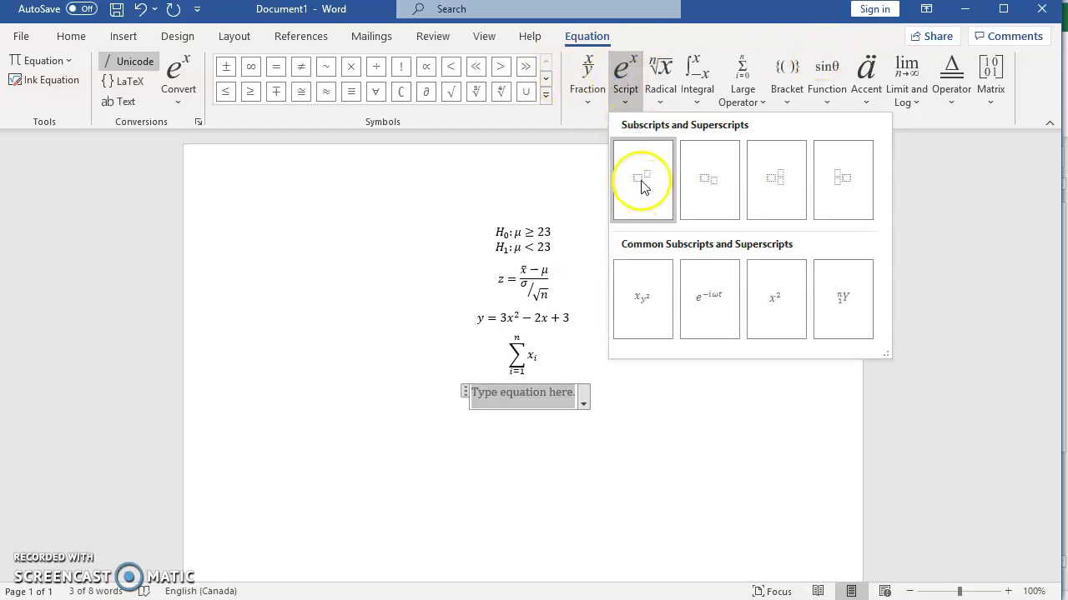
{"action": "left_click", "coordinate": [640, 179]}
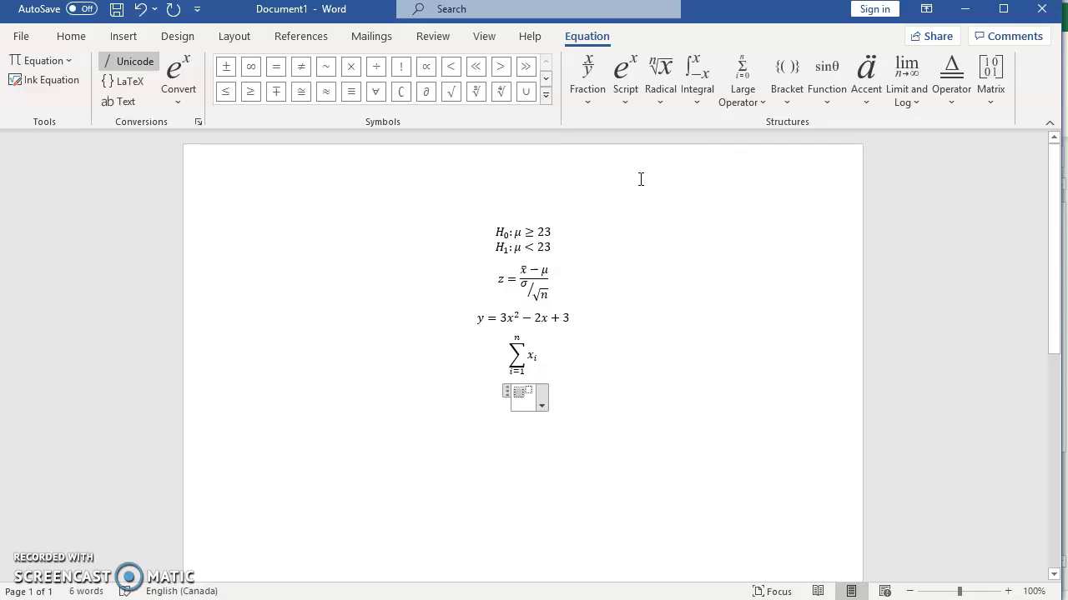
{"action": "left_click", "coordinate": [825, 76]}
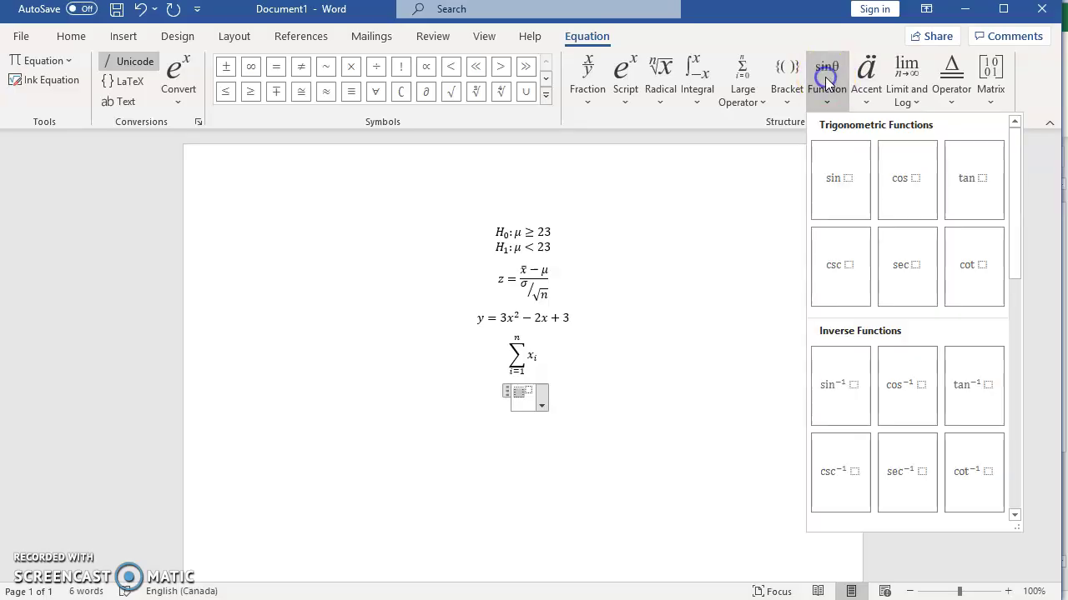
{"action": "left_click", "coordinate": [835, 181]}
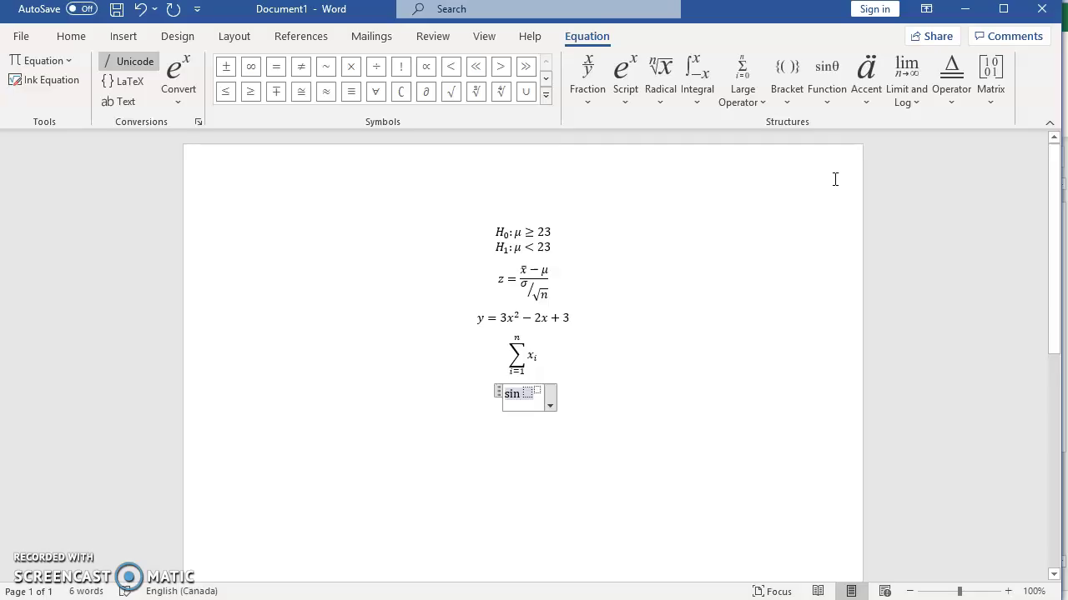
{"action": "key", "text": "BackSpace"}
{"action": "key", "text": "BackSpace"}
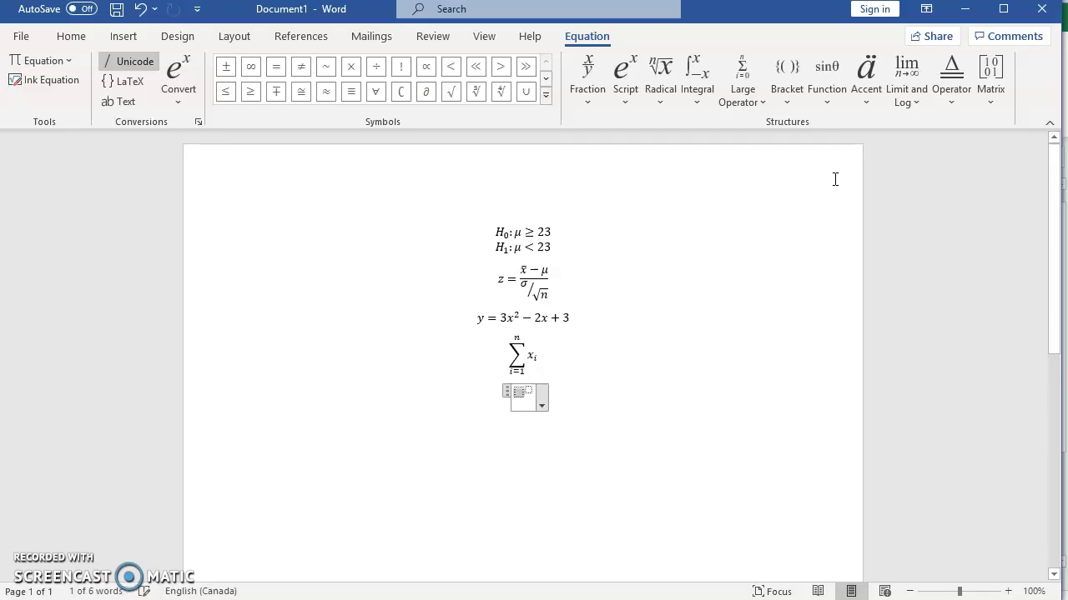
{"action": "key", "text": "ctrl+z"}
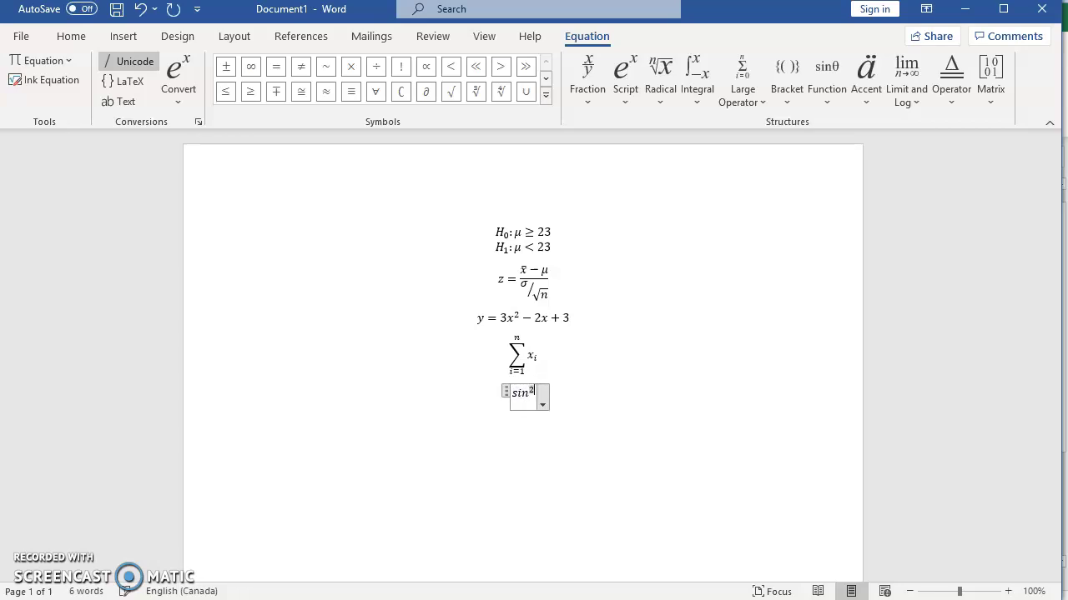
{"action": "left_click", "coordinate": [546, 77]}
{"action": "left_click", "coordinate": [545, 77]}
{"action": "left_click", "coordinate": [545, 78]}
{"action": "left_click", "coordinate": [254, 95]}
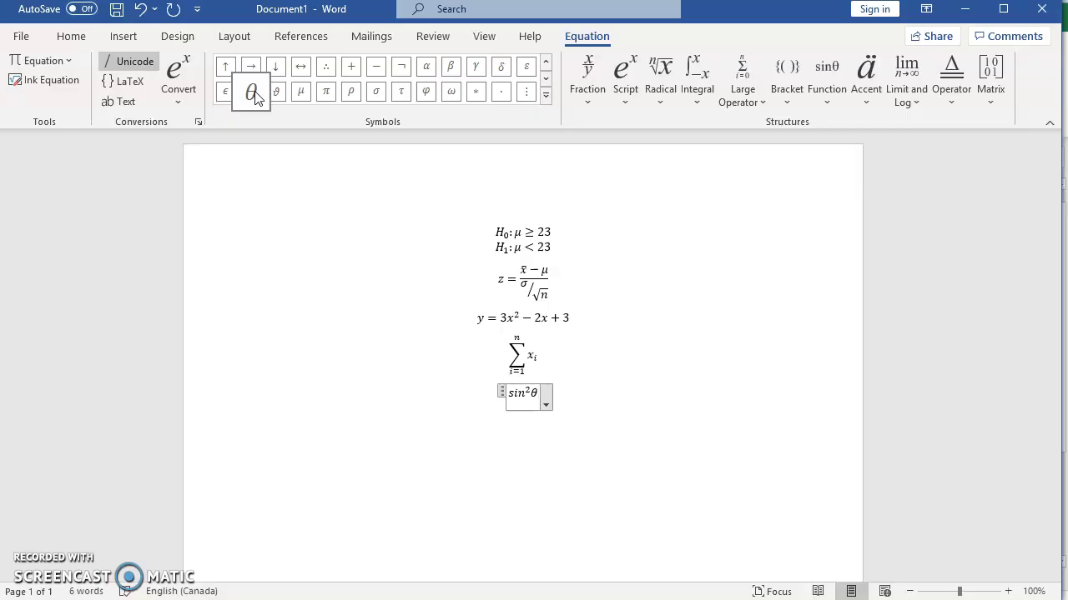
Complete the identity with + cos²θ = 1 and leave the equation
{"action": "type", "text": "+"}
{"action": "left_click", "coordinate": [629, 76]}
{"action": "left_click", "coordinate": [638, 183]}
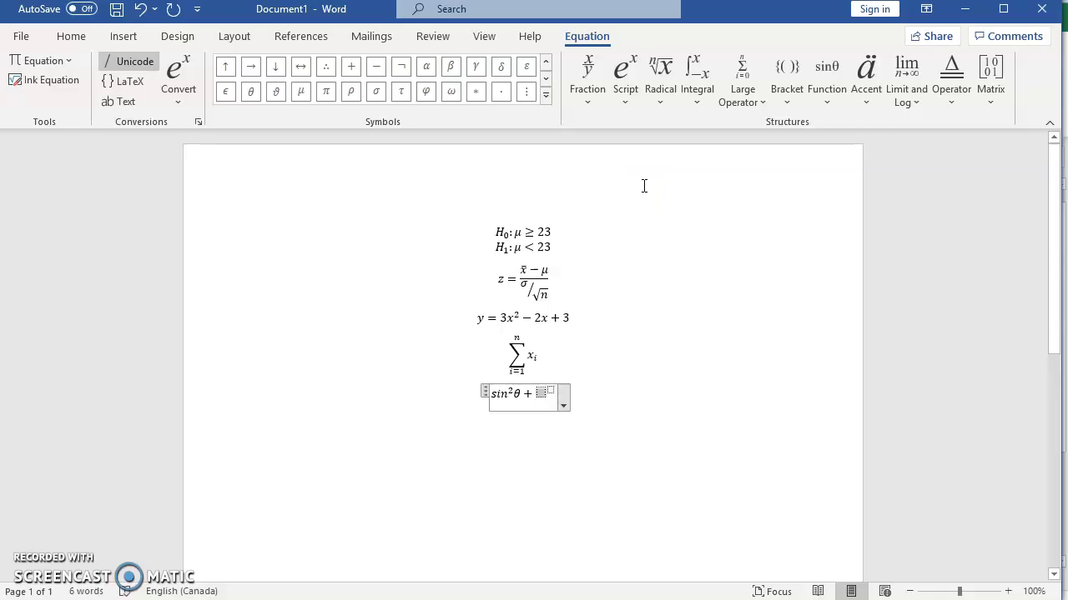
{"action": "type", "text": "cos"}
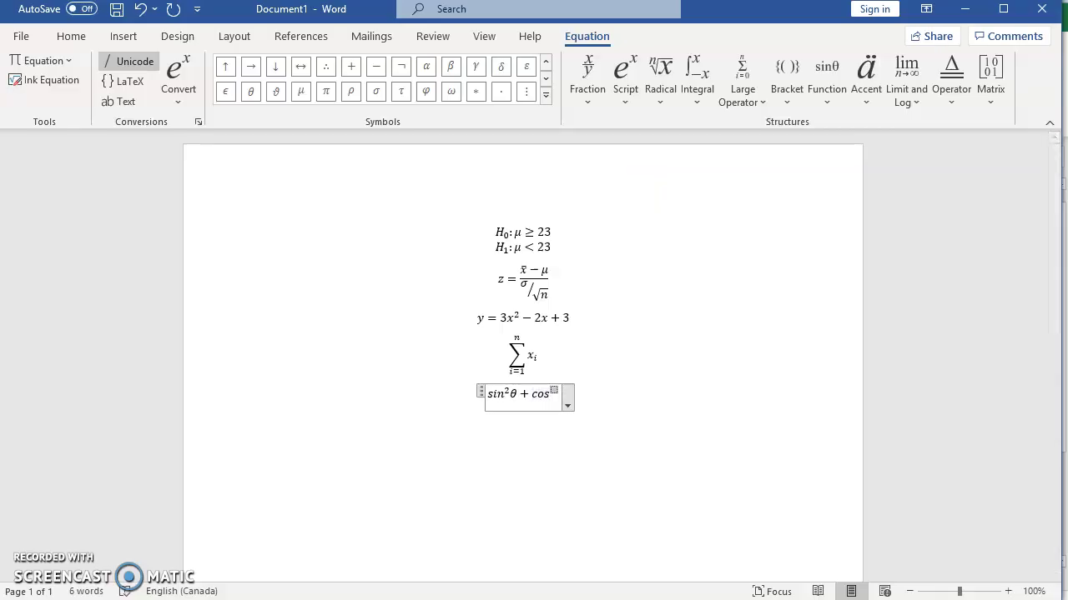
{"action": "type", "text": "2"}
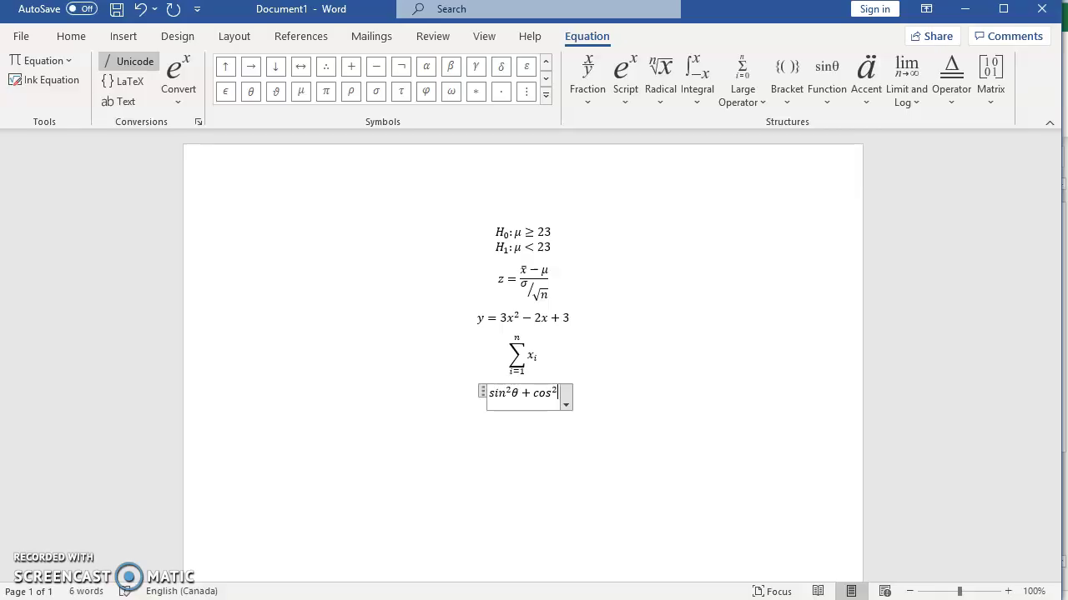
{"action": "left_click", "coordinate": [251, 91]}
{"action": "type", "text": "=1"}
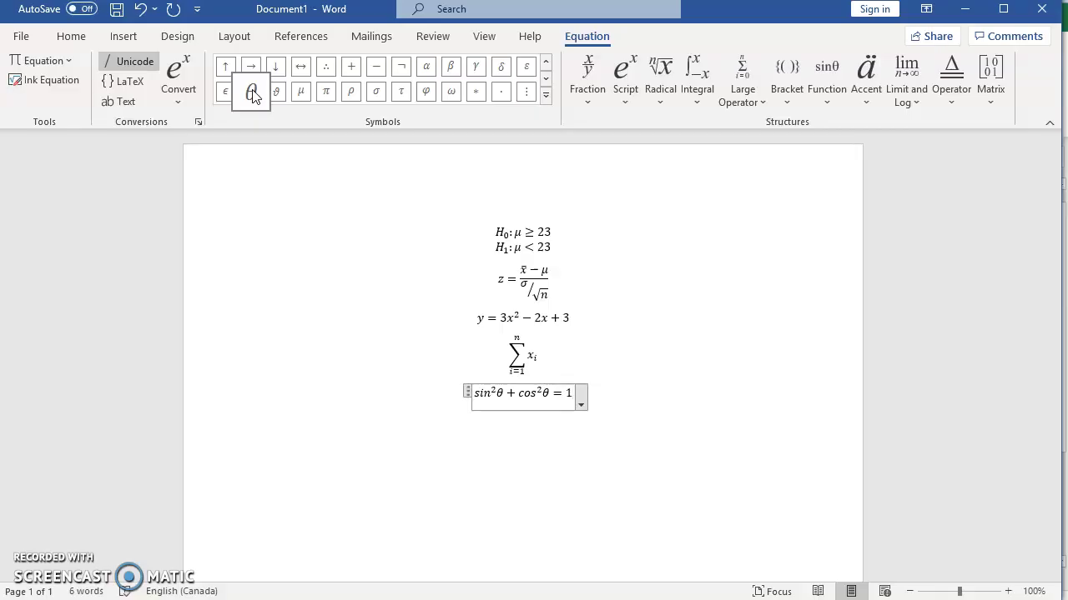
{"action": "left_click", "coordinate": [214, 161]}
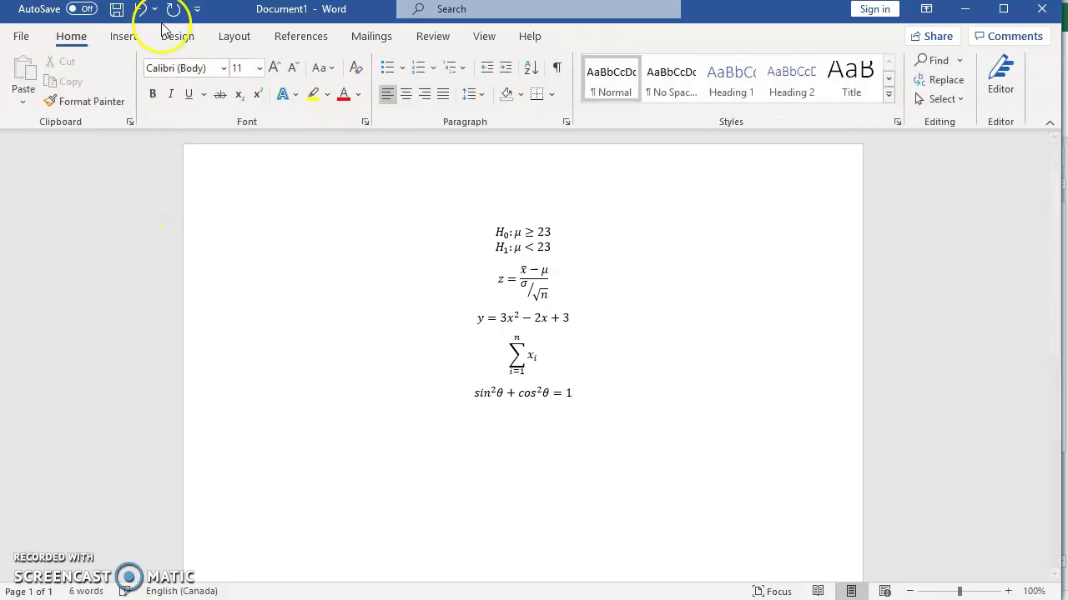
Insert a new equation below the identity containing sin α
{"action": "left_click", "coordinate": [136, 37]}
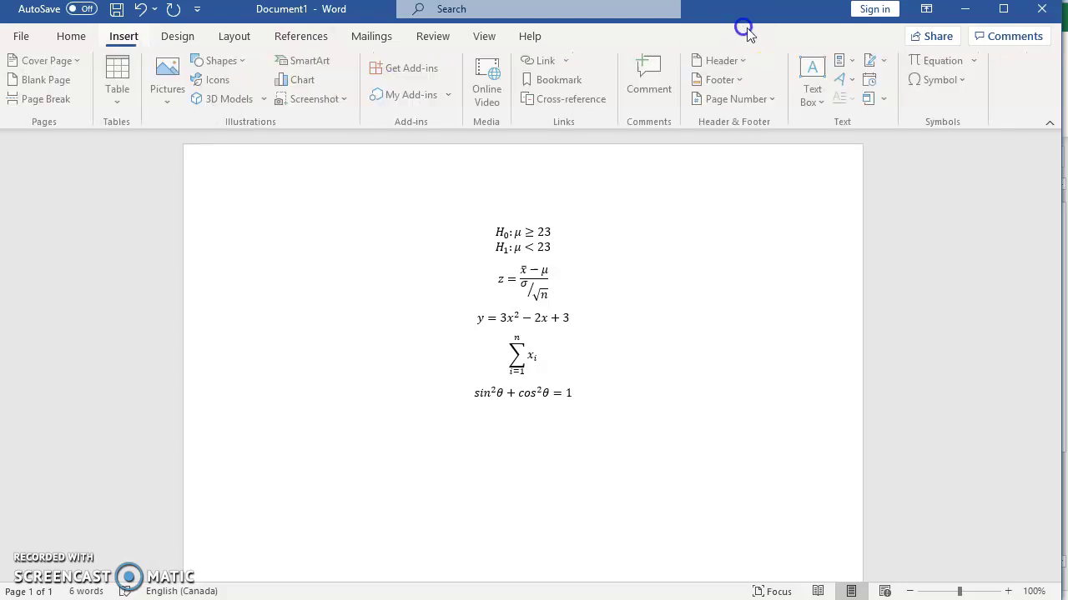
{"action": "left_click", "coordinate": [938, 62]}
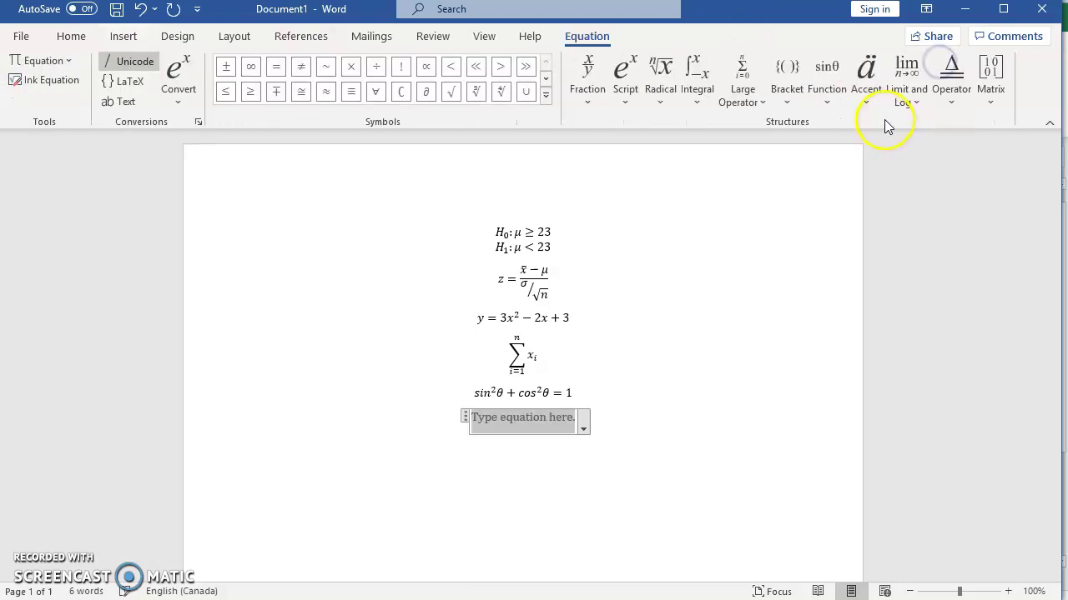
{"action": "left_click", "coordinate": [827, 96]}
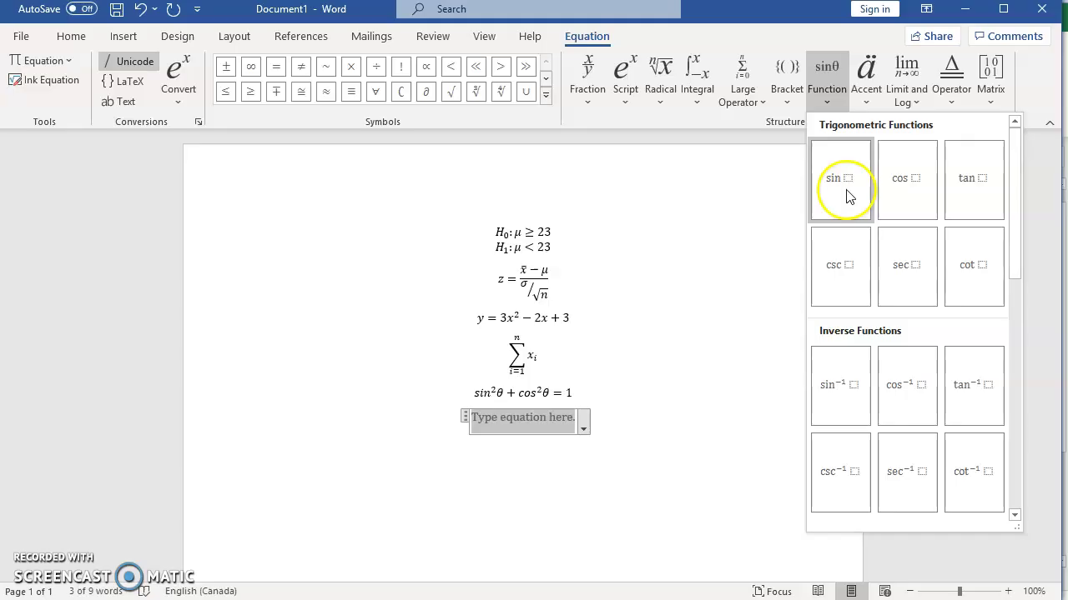
{"action": "left_click", "coordinate": [845, 192]}
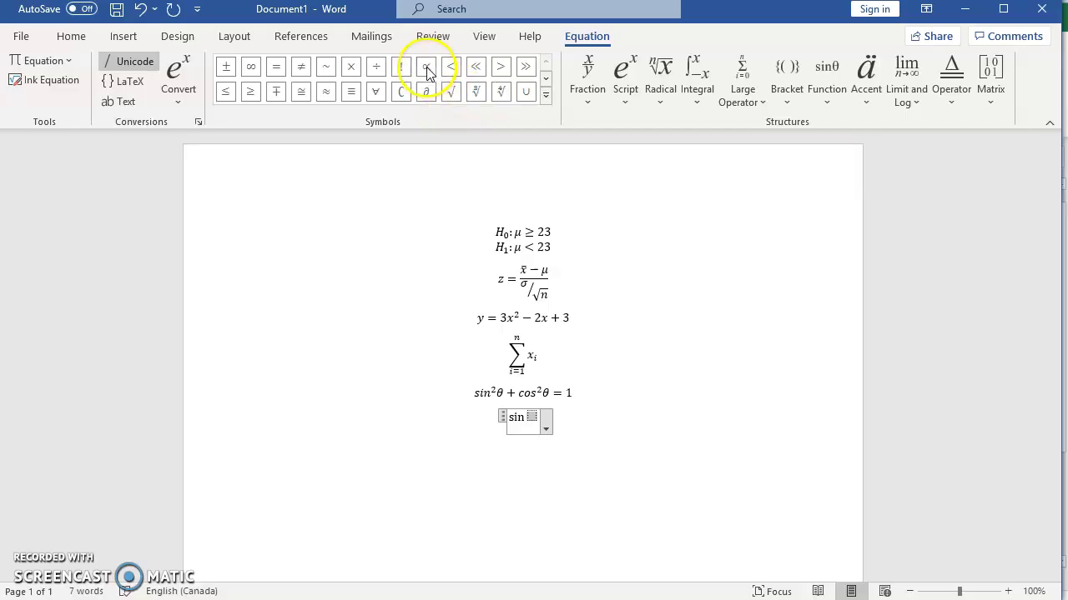
{"action": "left_click", "coordinate": [545, 78]}
{"action": "left_click", "coordinate": [545, 78]}
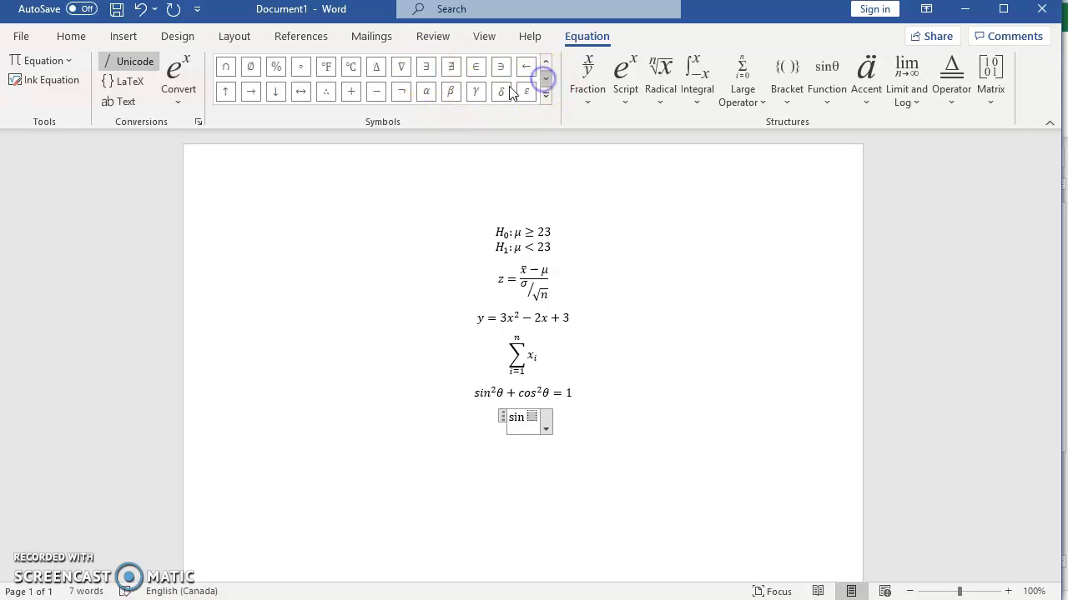
{"action": "left_click", "coordinate": [426, 92]}
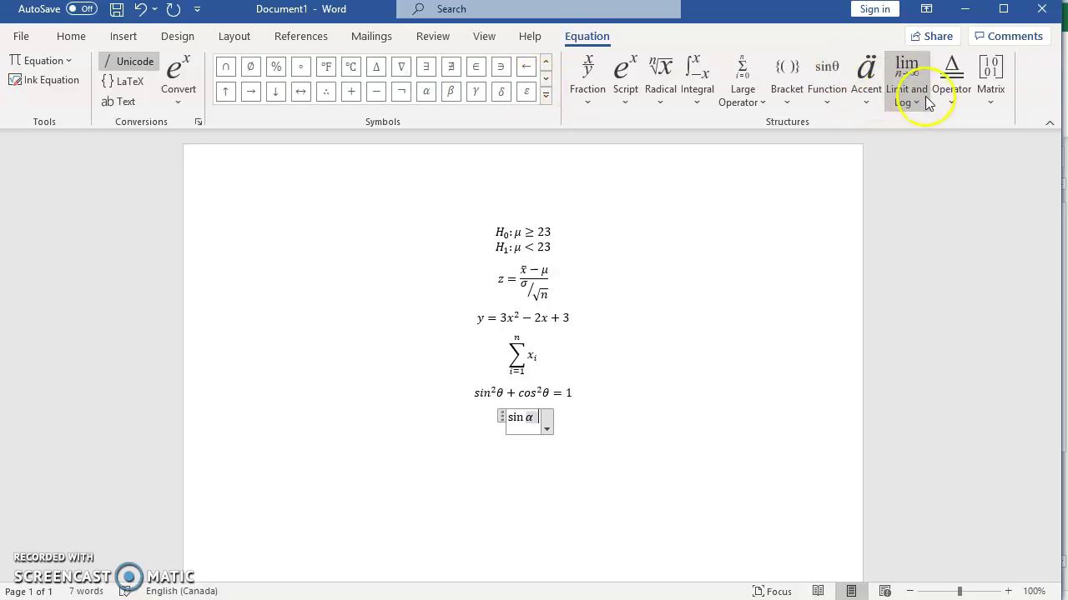
Add an inverse sine of x, a superscript structure, and typed sin-1x
{"action": "left_click", "coordinate": [830, 98]}
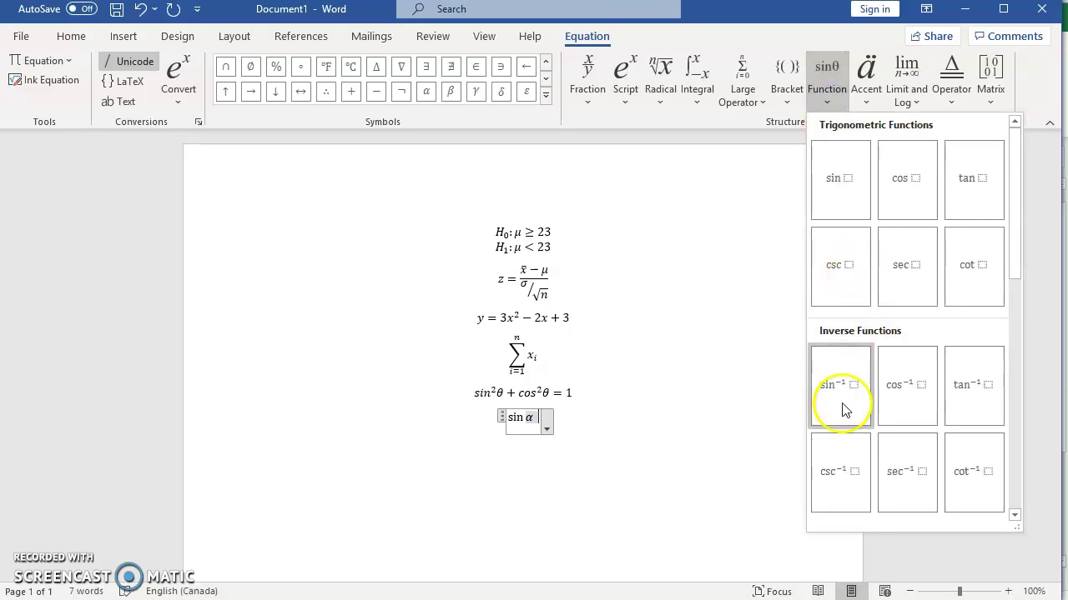
{"action": "left_click", "coordinate": [839, 392]}
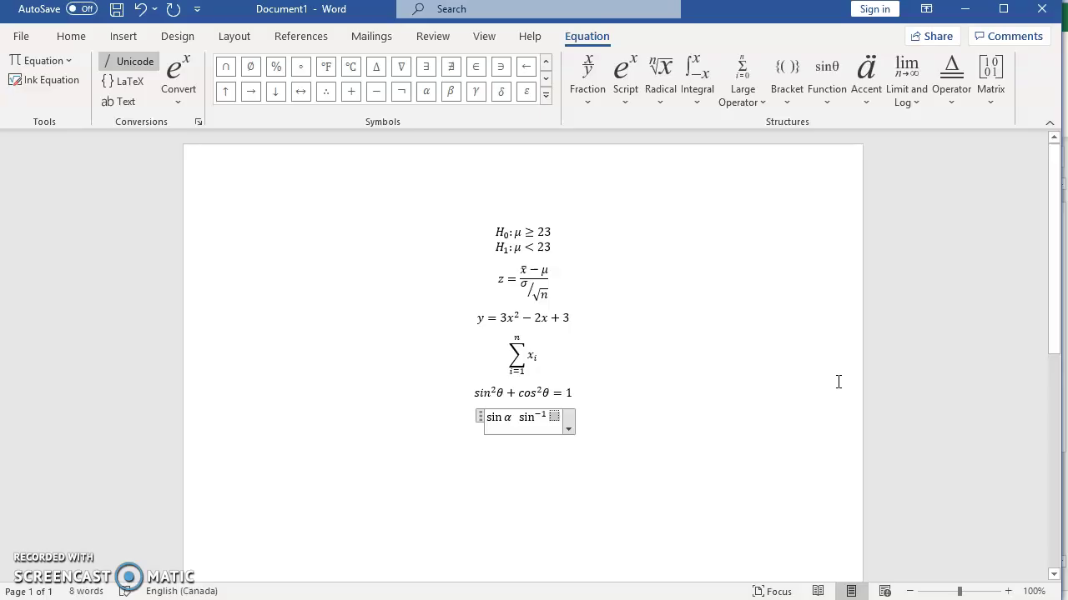
{"action": "type", "text": "x"}
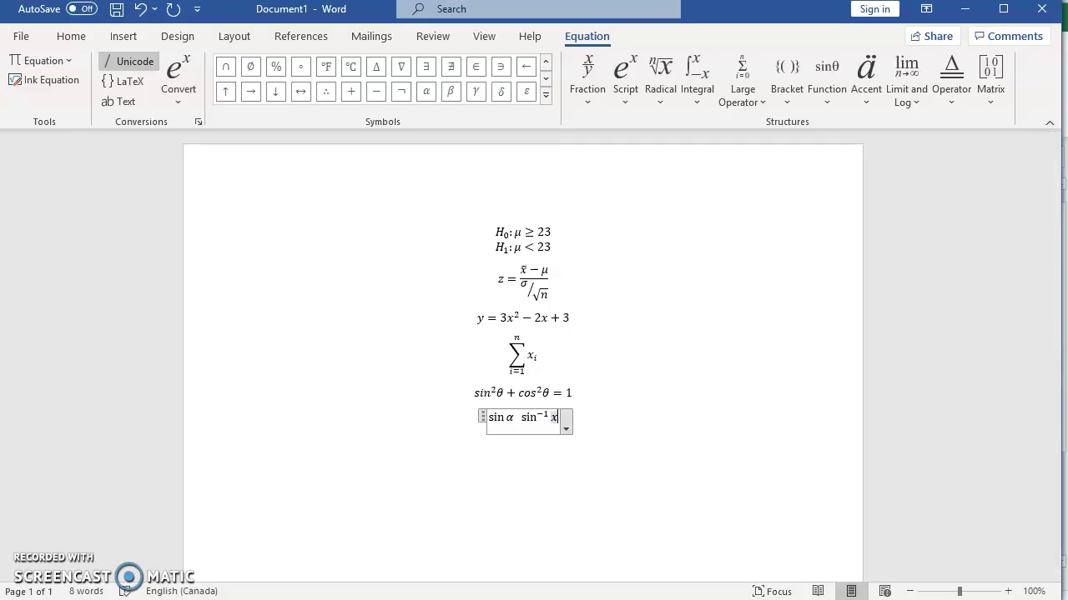
{"action": "left_click", "coordinate": [629, 95]}
{"action": "left_click", "coordinate": [641, 176]}
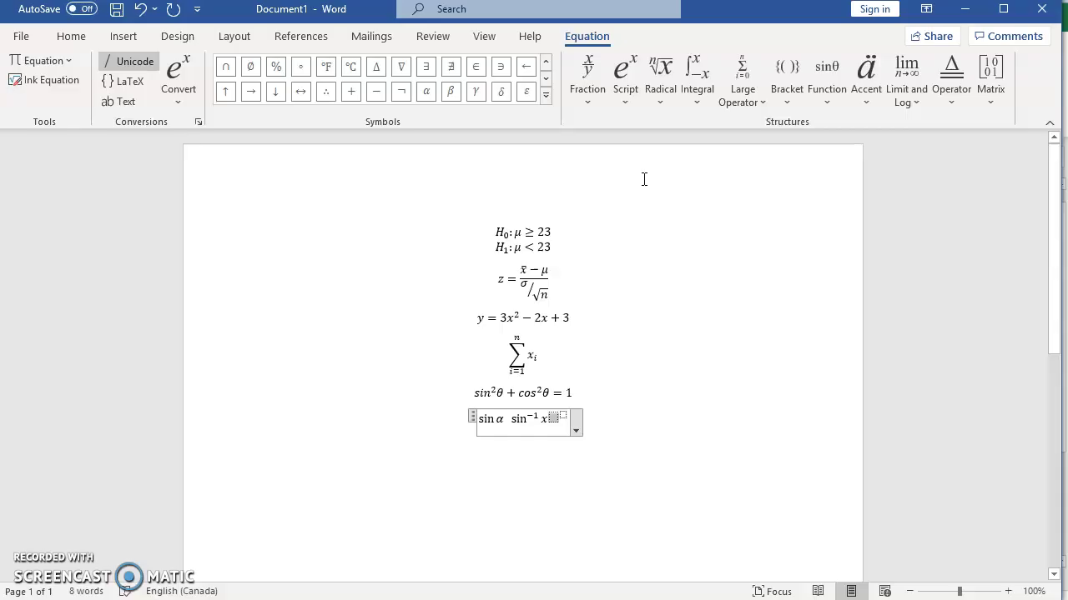
{"action": "type", "text": "ain"}
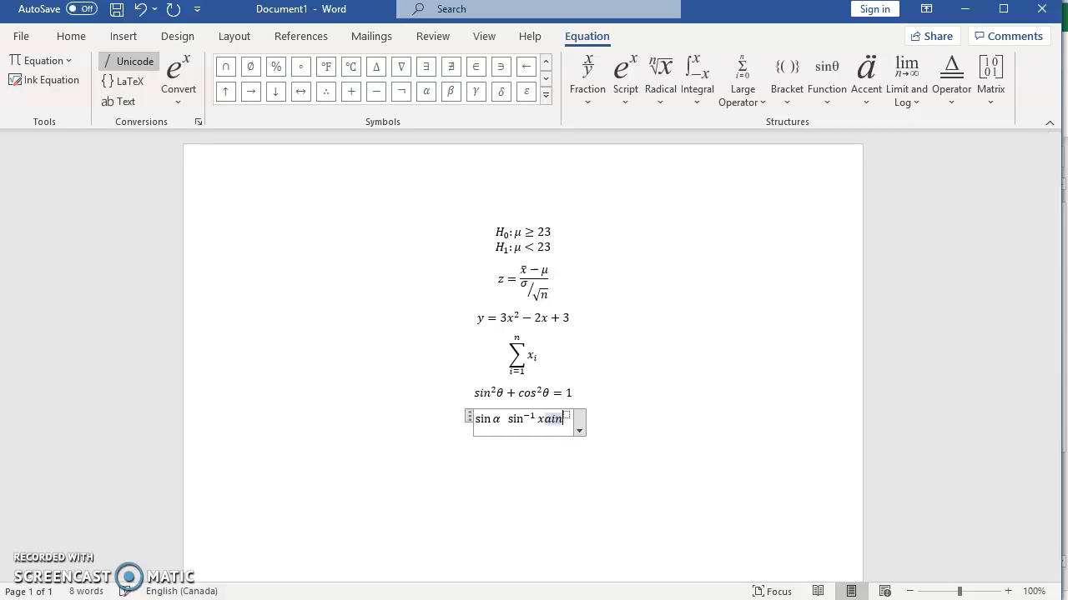
{"action": "key", "text": "BackSpace"}
{"action": "key", "text": "BackSpace"}
{"action": "key", "text": "BackSpace"}
{"action": "type", "text": "sin"}
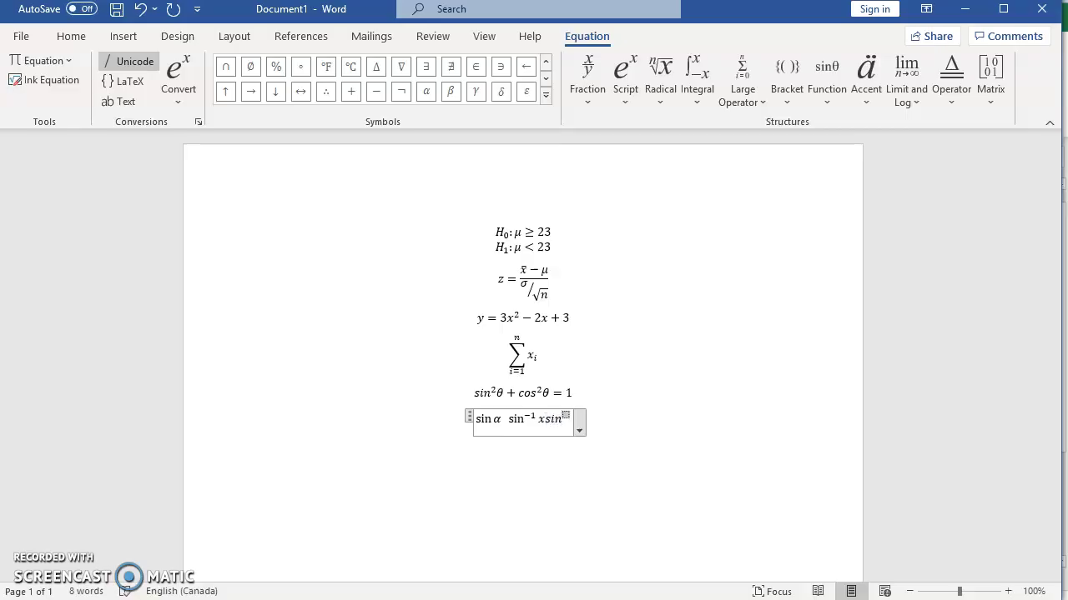
{"action": "type", "text": "-1"}
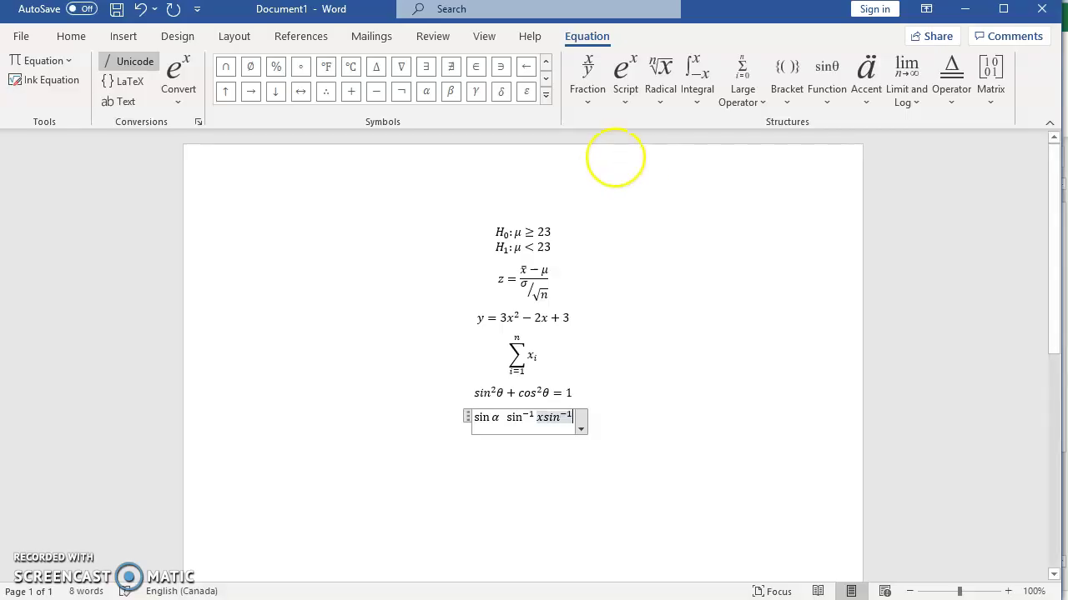
{"action": "type", "text": "x"}
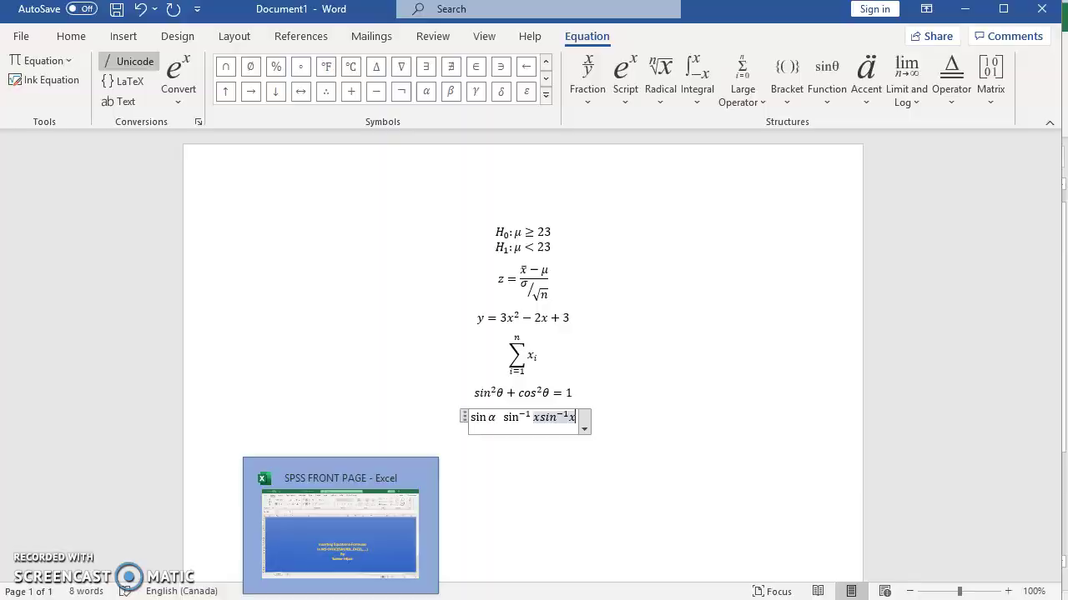
Switch to the SPSS FRONT PAGE Excel workbook and choose Insert > Symbols > Equation
{"action": "left_click", "coordinate": [340, 525]}
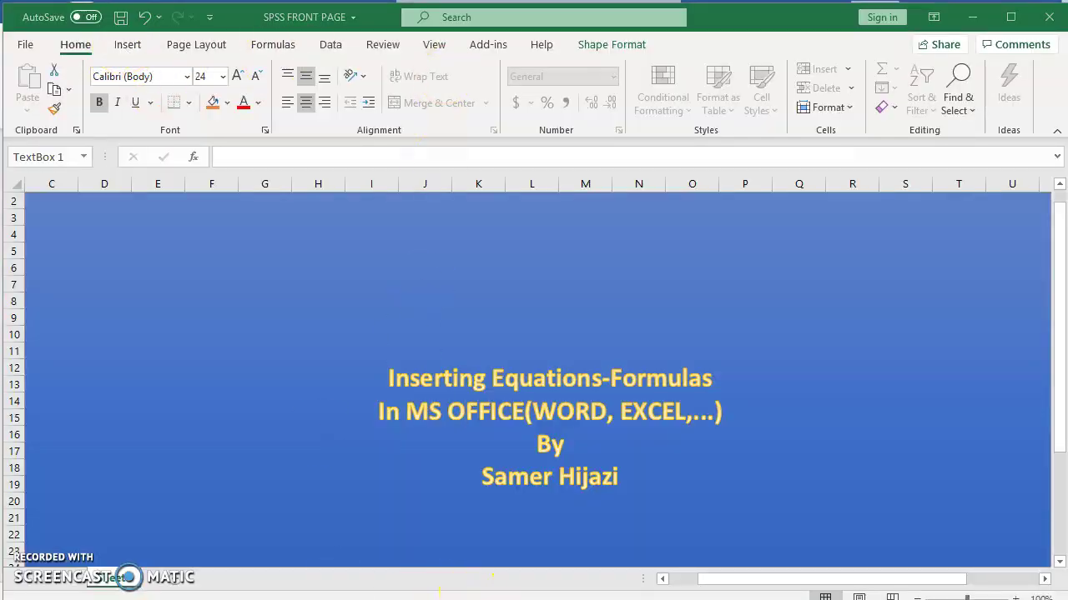
{"action": "left_click", "coordinate": [128, 49]}
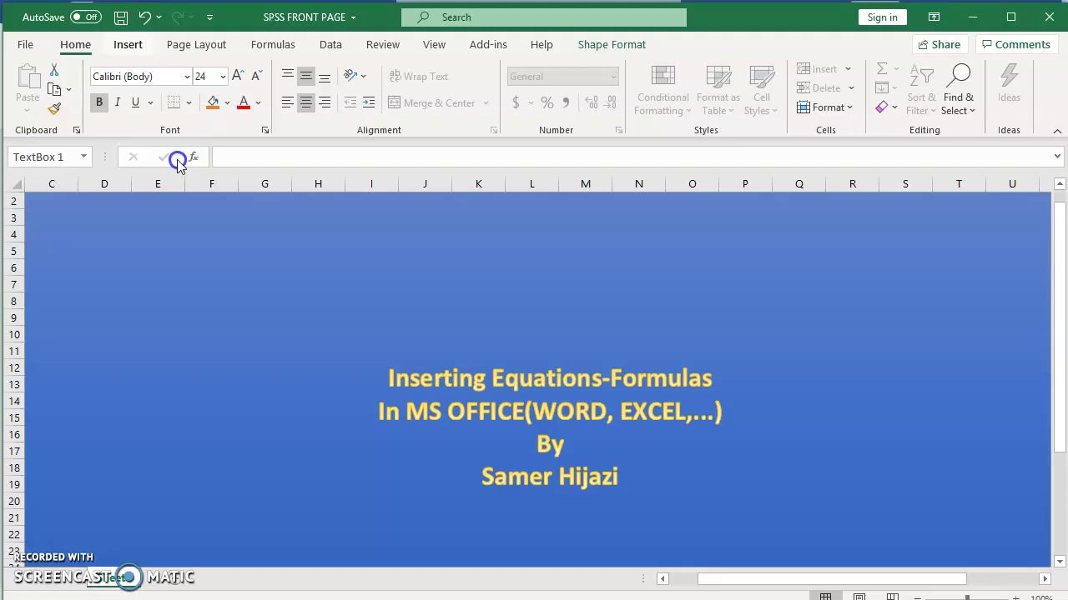
{"action": "left_click", "coordinate": [127, 46]}
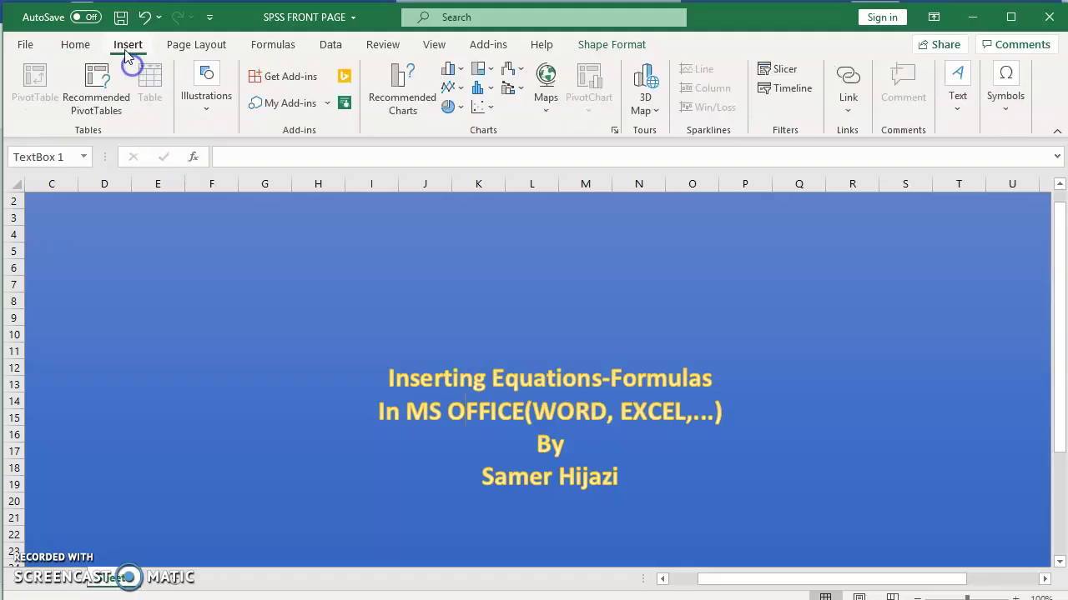
{"action": "left_click", "coordinate": [1002, 106]}
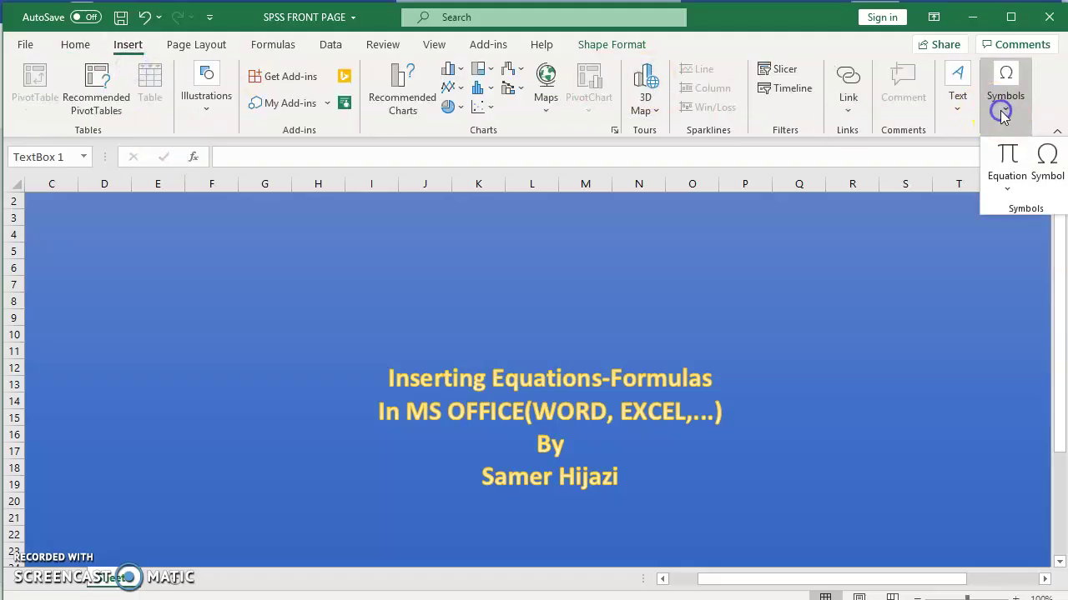
{"action": "left_click", "coordinate": [1006, 165]}
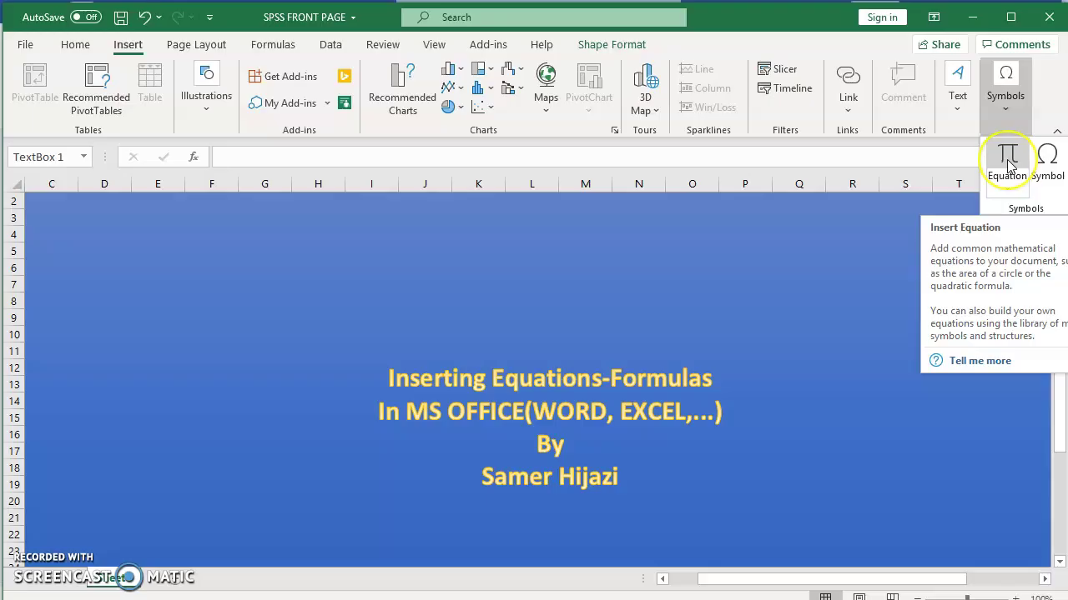